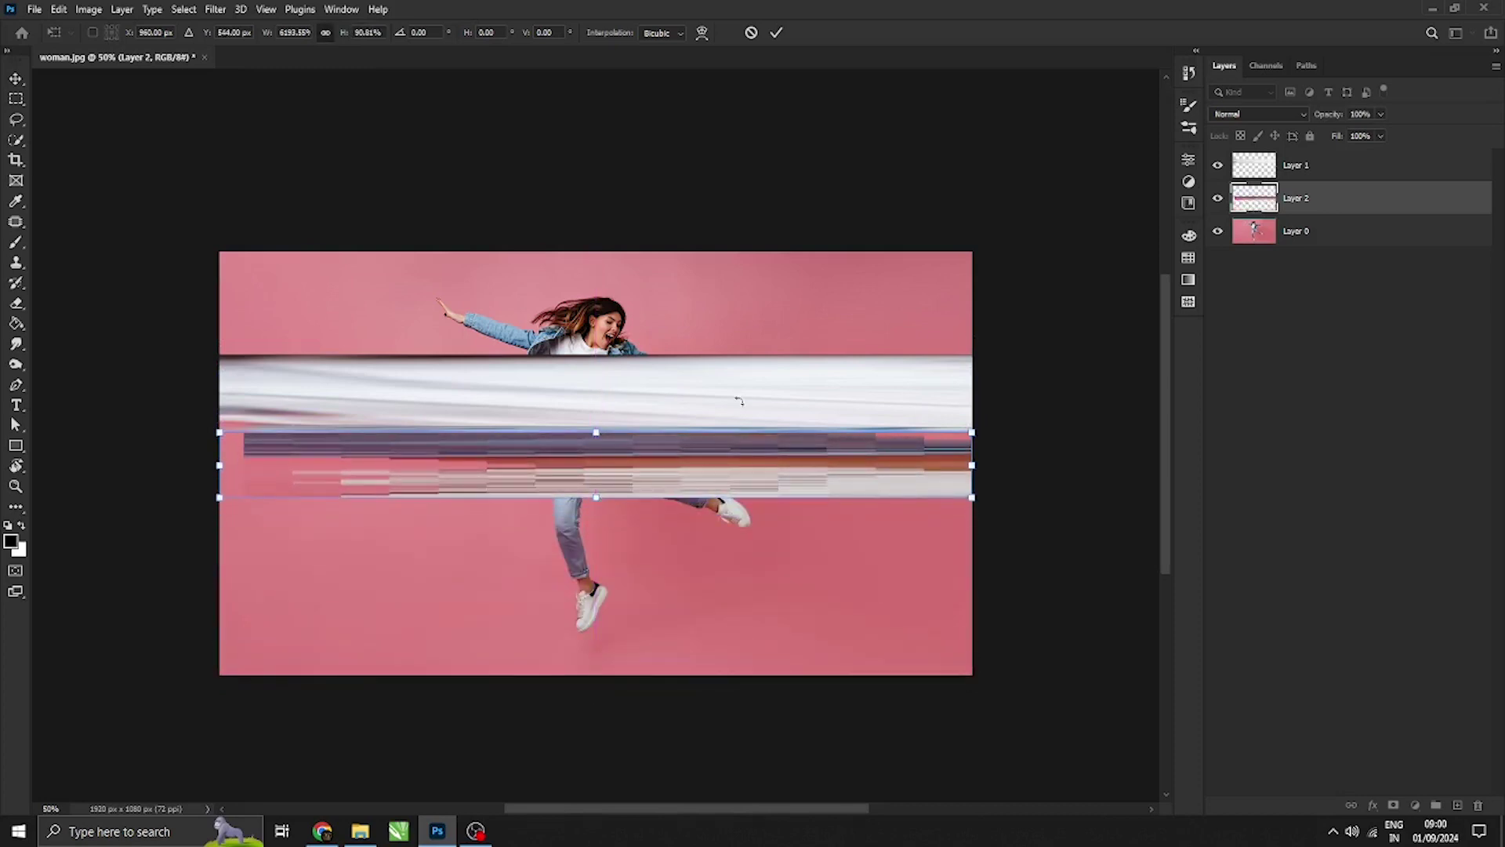
Commit the stretched lower strip and merge Layer 1 and Layer 2 into one layer
{"action": "key", "text": "Return"}
{"action": "left_click", "coordinate": [1308, 172], "text": "shift"}
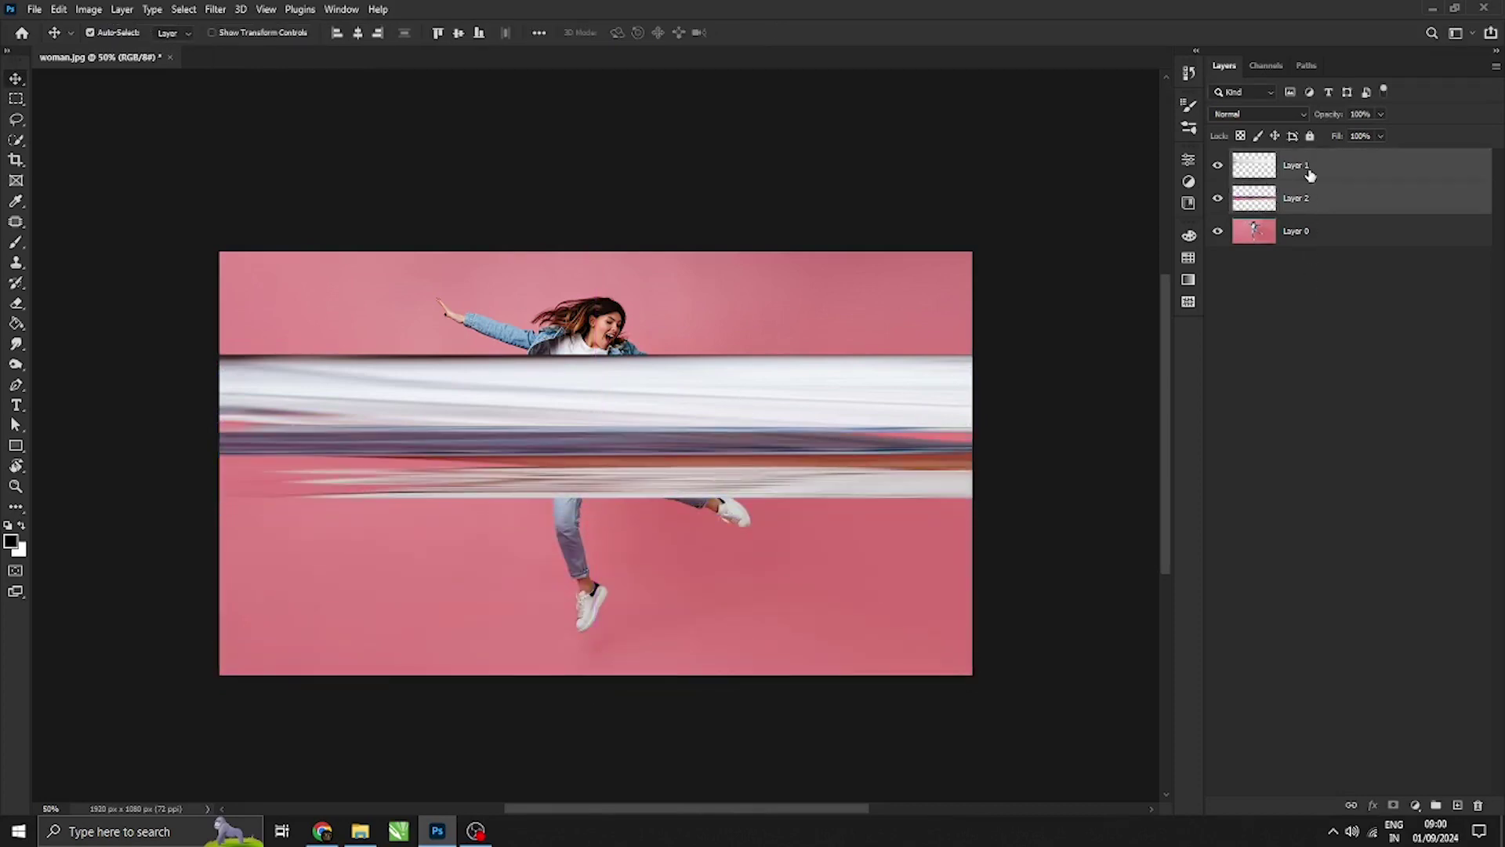
{"action": "right_click", "coordinate": [1309, 169]}
{"action": "left_click", "coordinate": [1135, 616]}
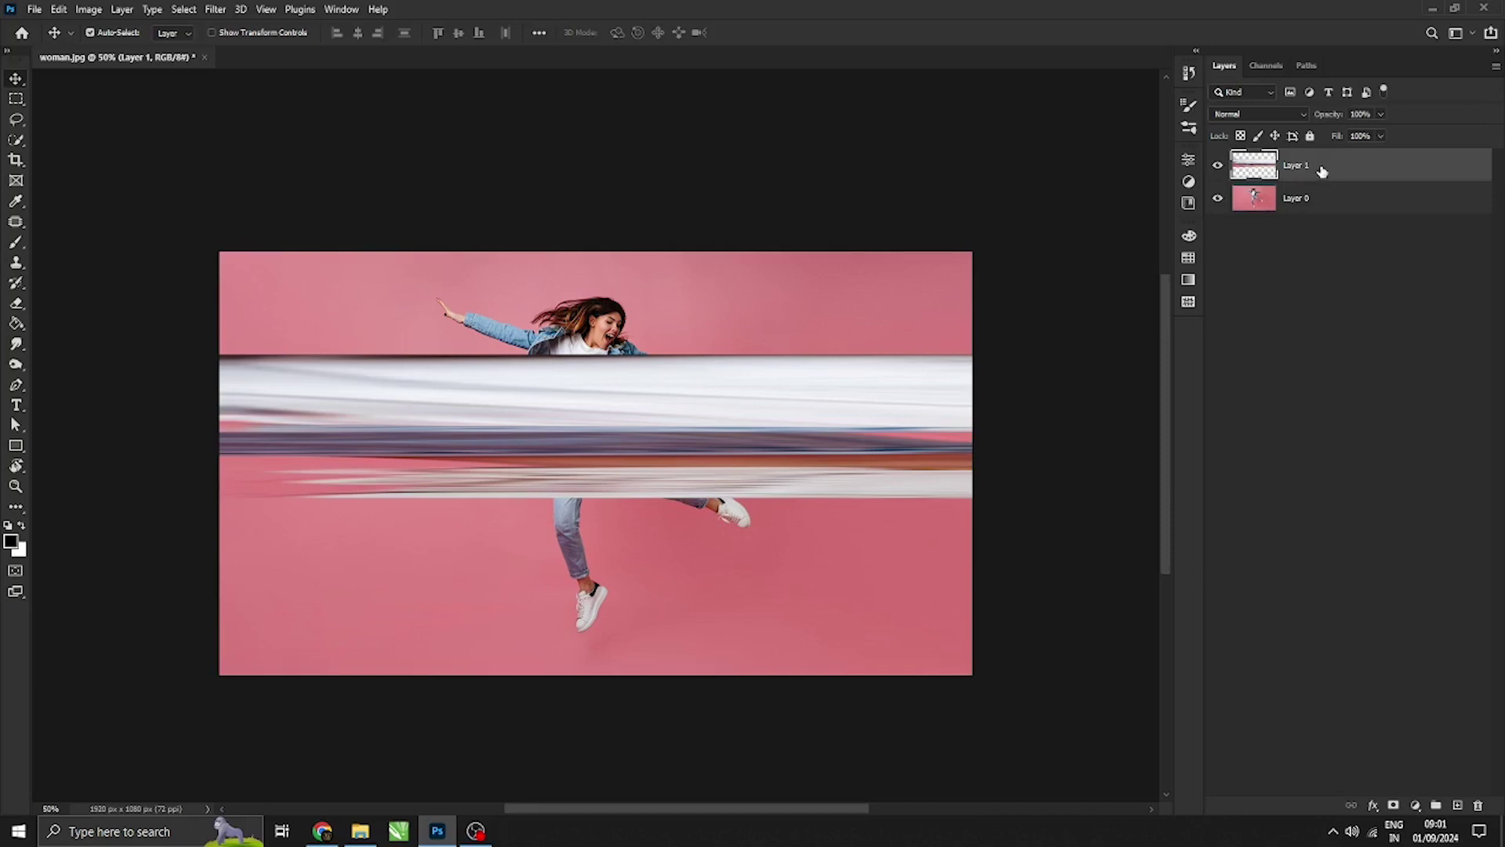
Crop the image to a selection of the whole canvas and deselect
{"action": "left_click", "coordinate": [214, 10]}
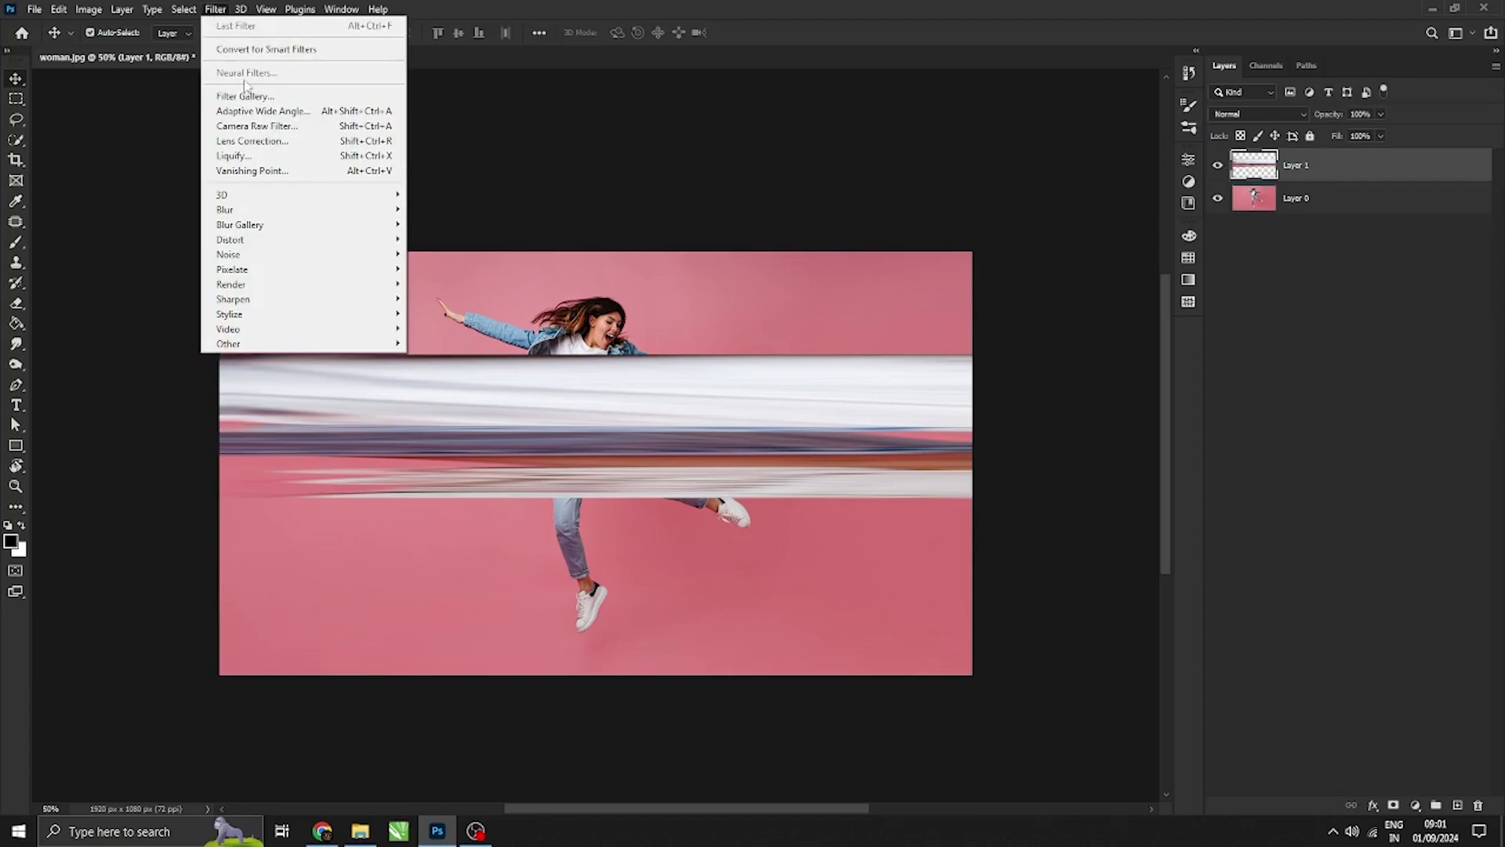
{"action": "left_click", "coordinate": [212, 25]}
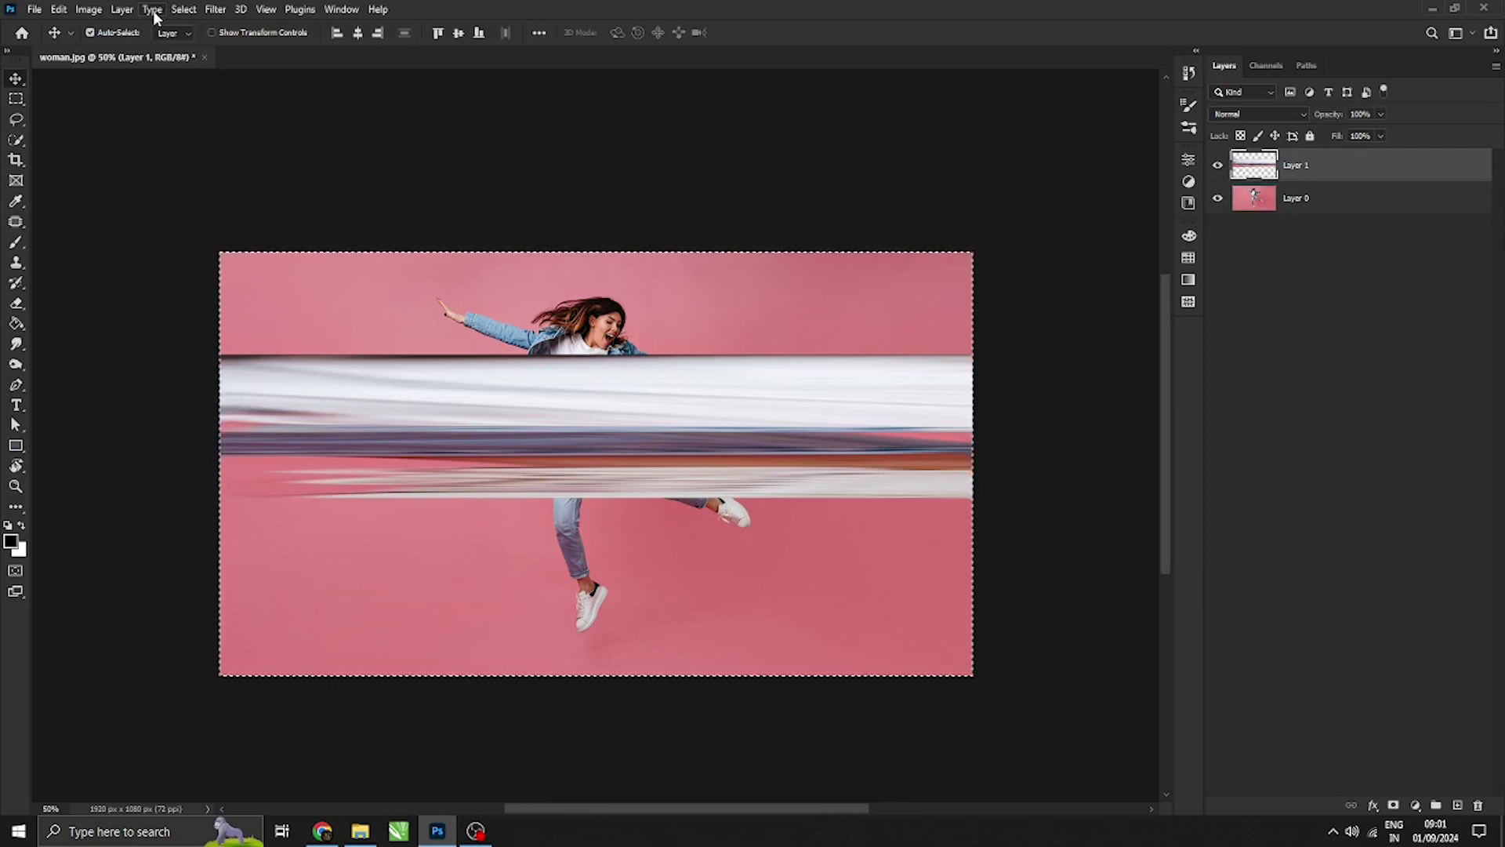
{"action": "left_click", "coordinate": [88, 9]}
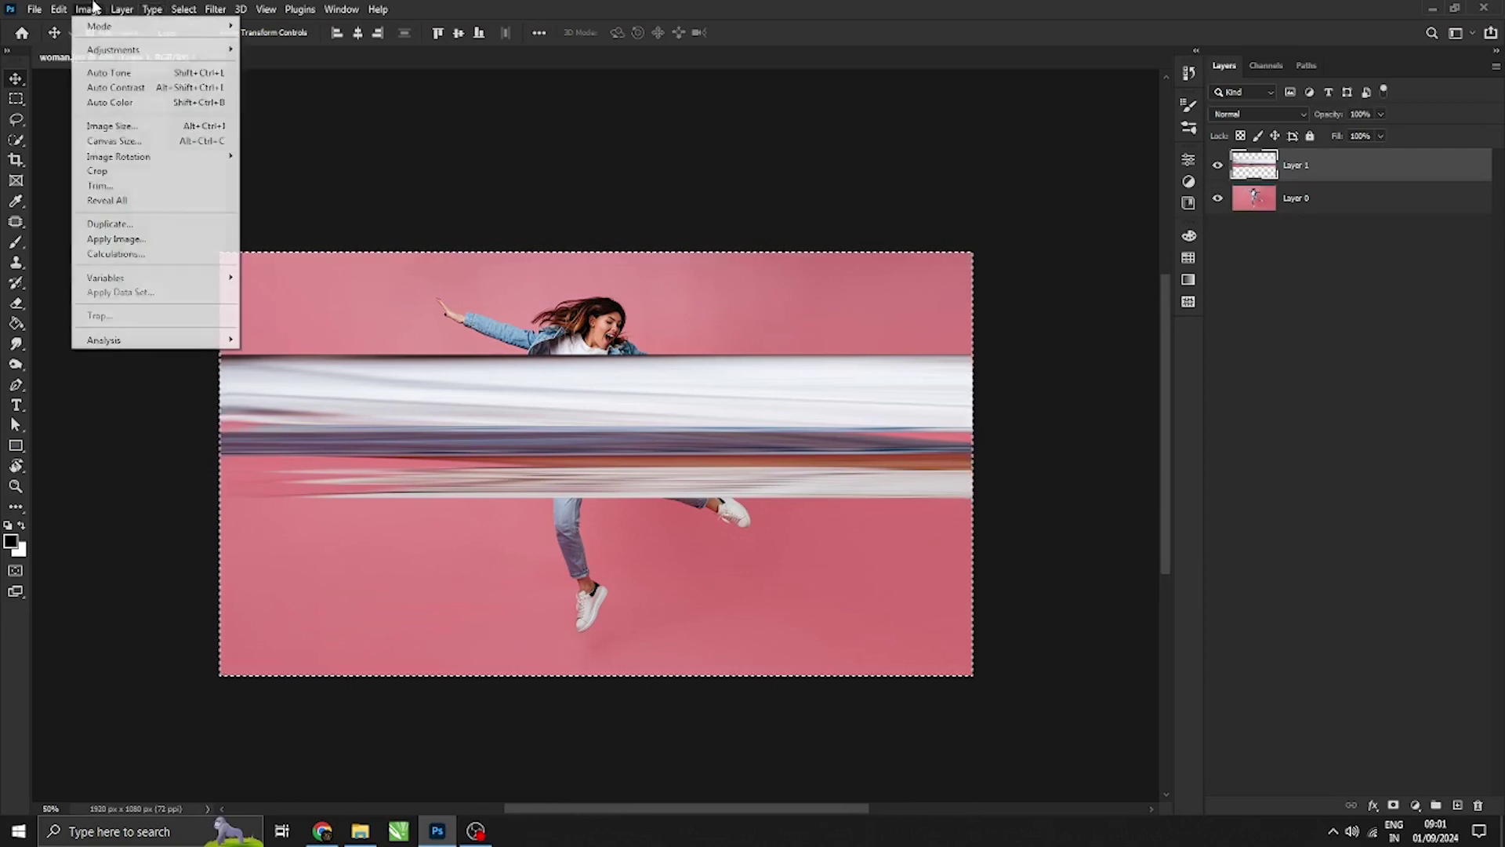
{"action": "left_click", "coordinate": [114, 171]}
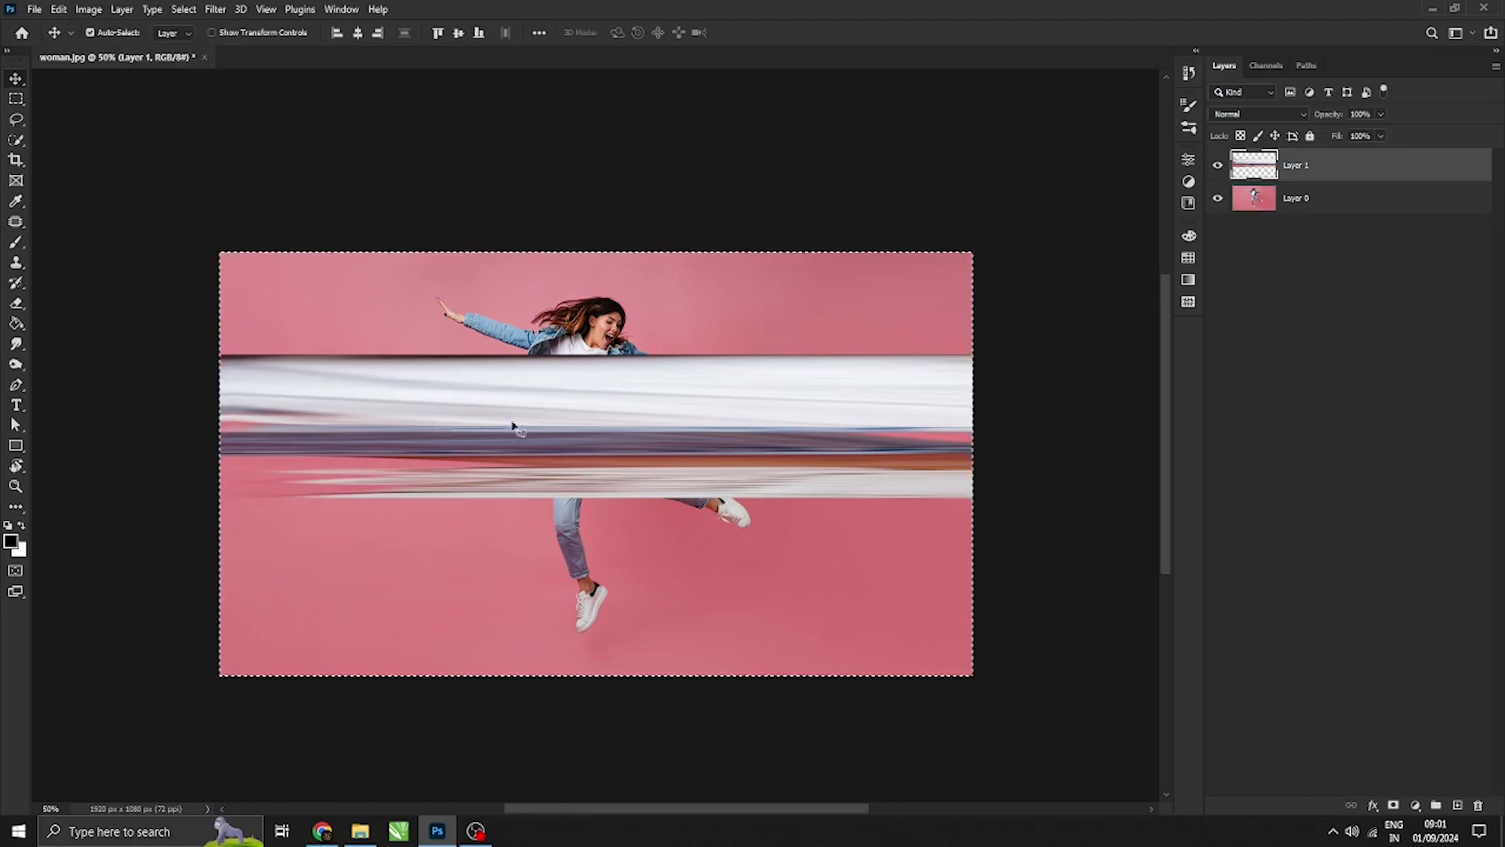
{"action": "left_click", "coordinate": [185, 10]}
{"action": "left_click", "coordinate": [202, 40]}
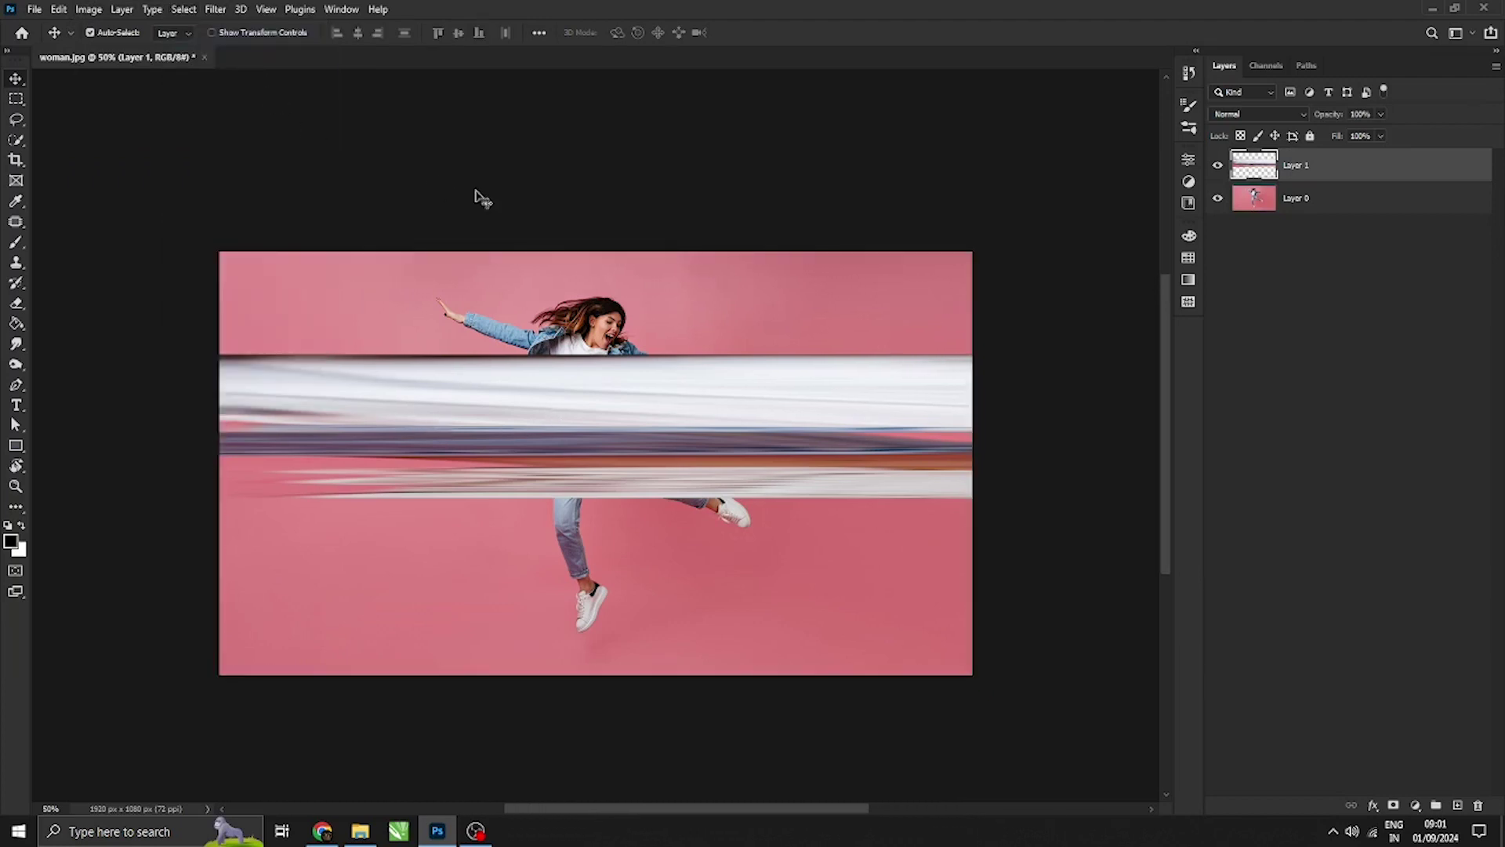
Select the woman on Layer 0 as the subject, mask out her background, and move the streak layer beneath her
{"action": "left_click", "coordinate": [1351, 206]}
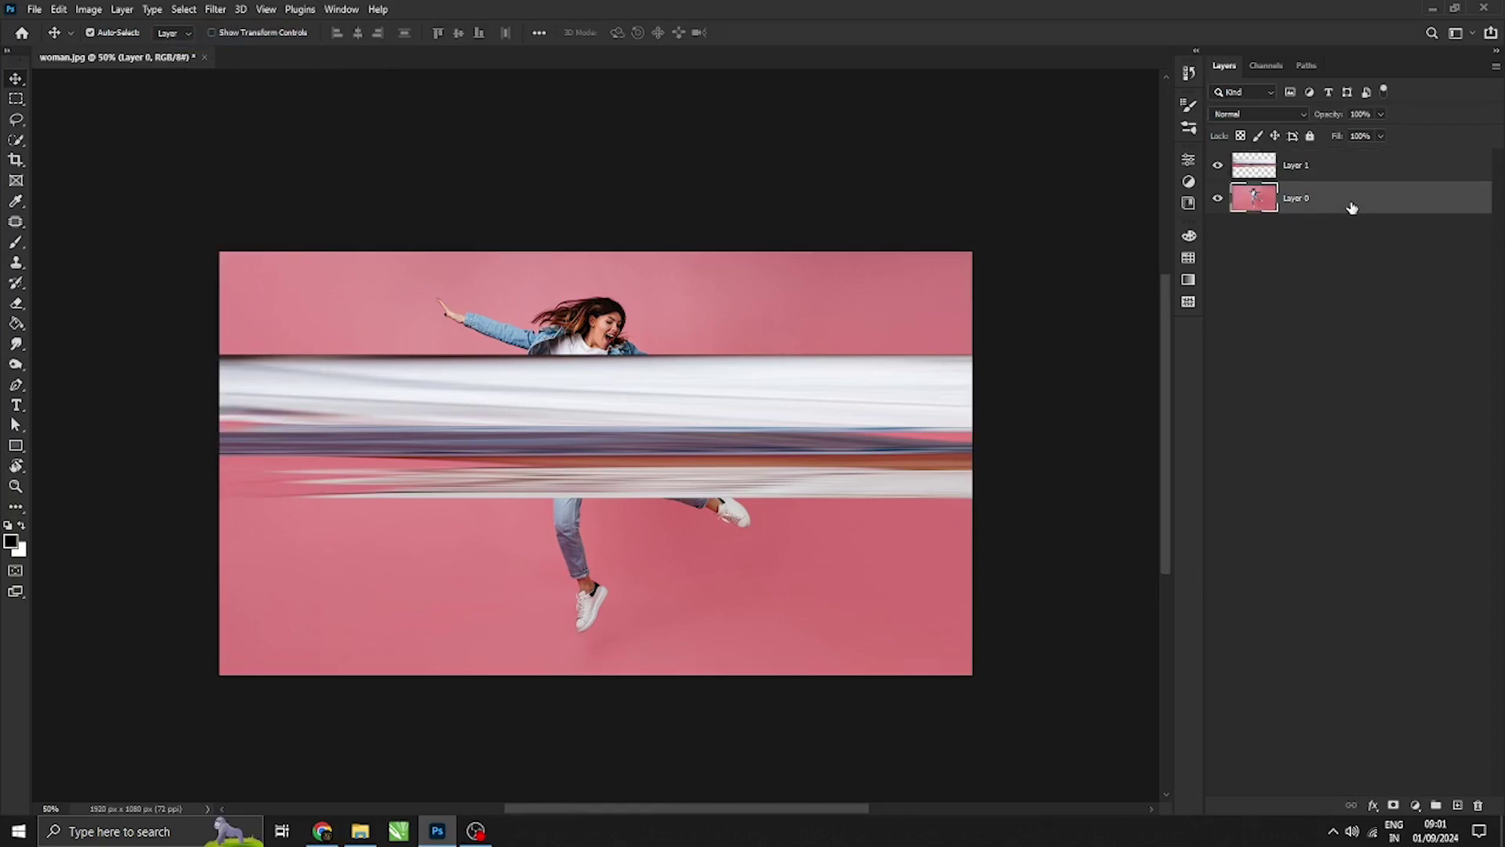
{"action": "left_click", "coordinate": [201, 9]}
{"action": "left_click", "coordinate": [202, 194]}
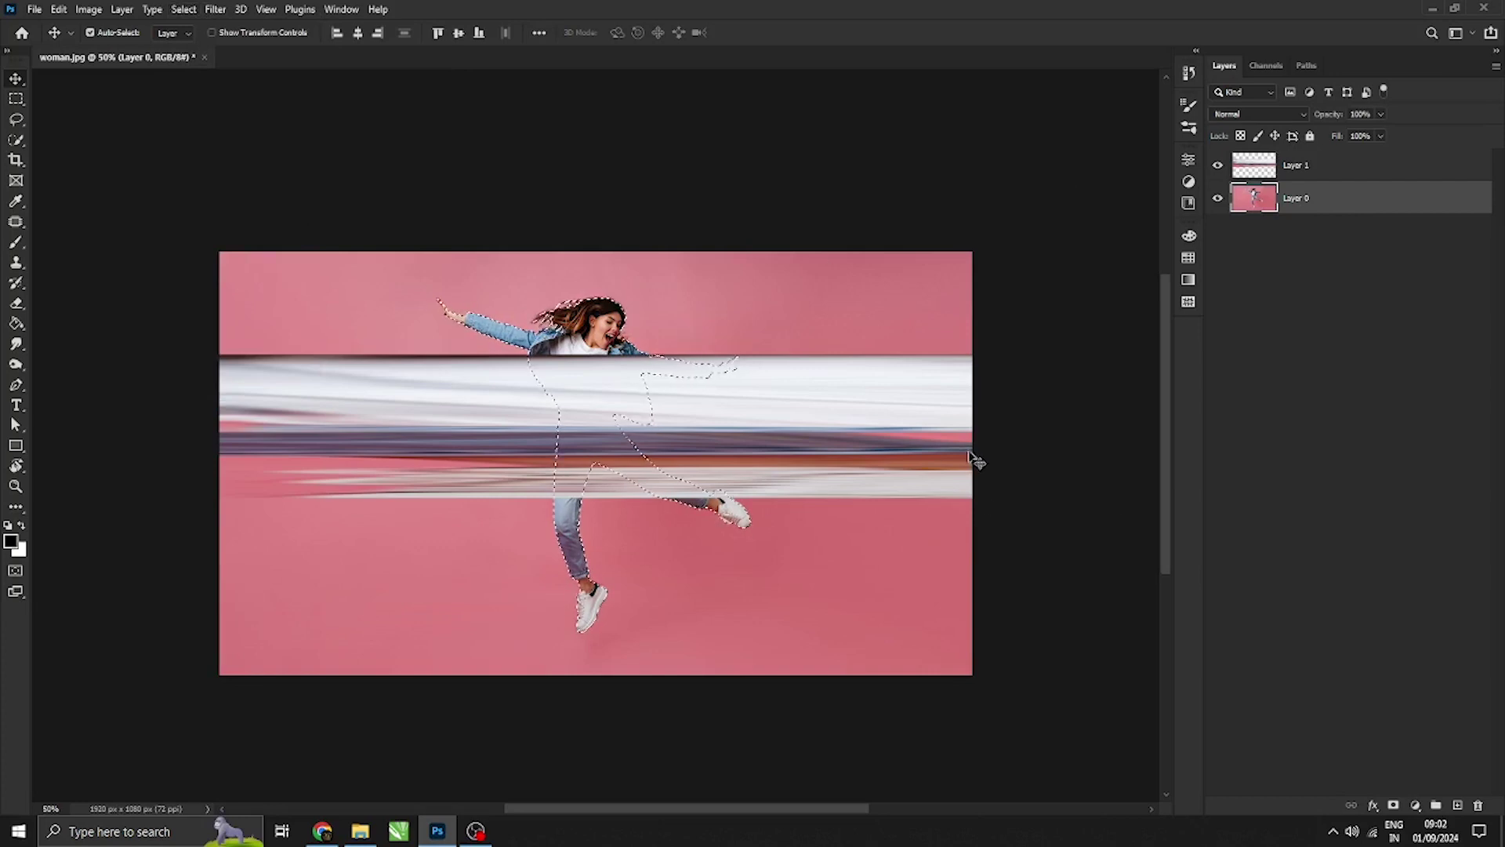
{"action": "left_click", "coordinate": [1394, 804]}
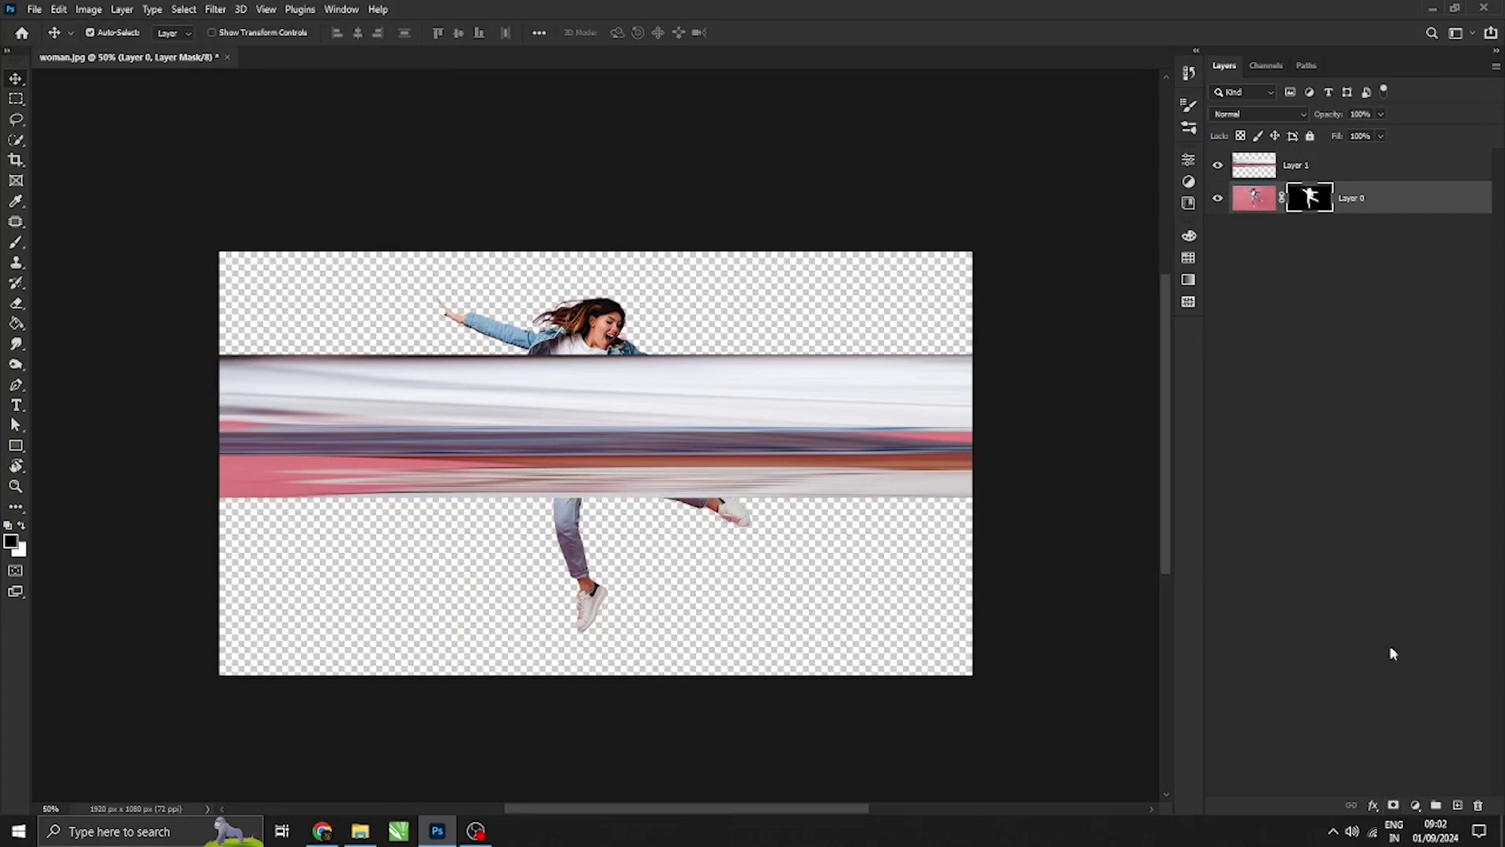
{"action": "left_click_drag", "start_coordinate": [1332, 167], "coordinate": [1330, 212]}
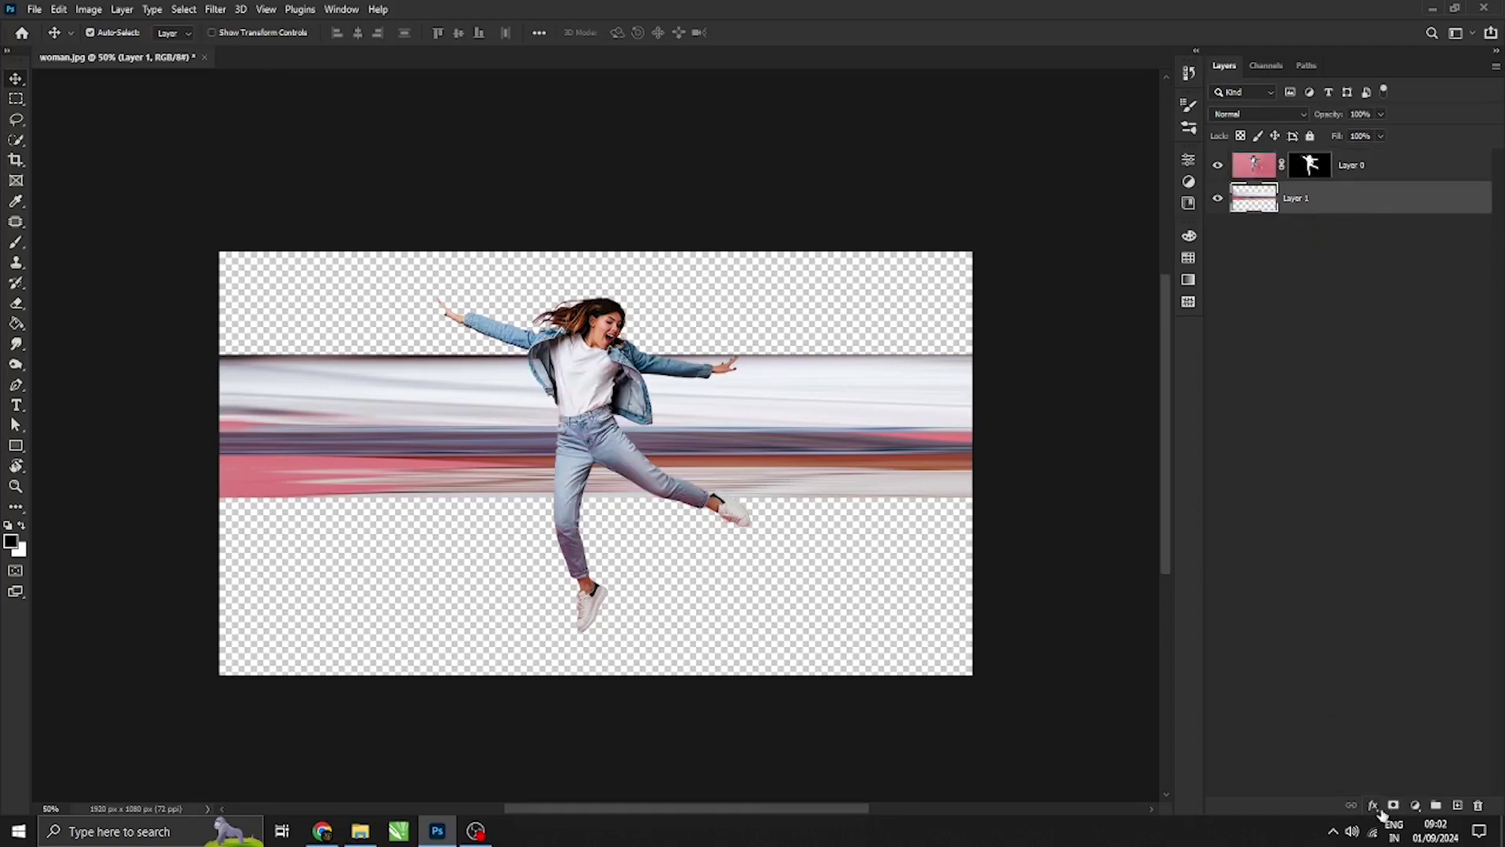
Add a Solid Color fill layer in pink #ef9199 and place it beneath the streak layer
{"action": "left_click", "coordinate": [1415, 805]}
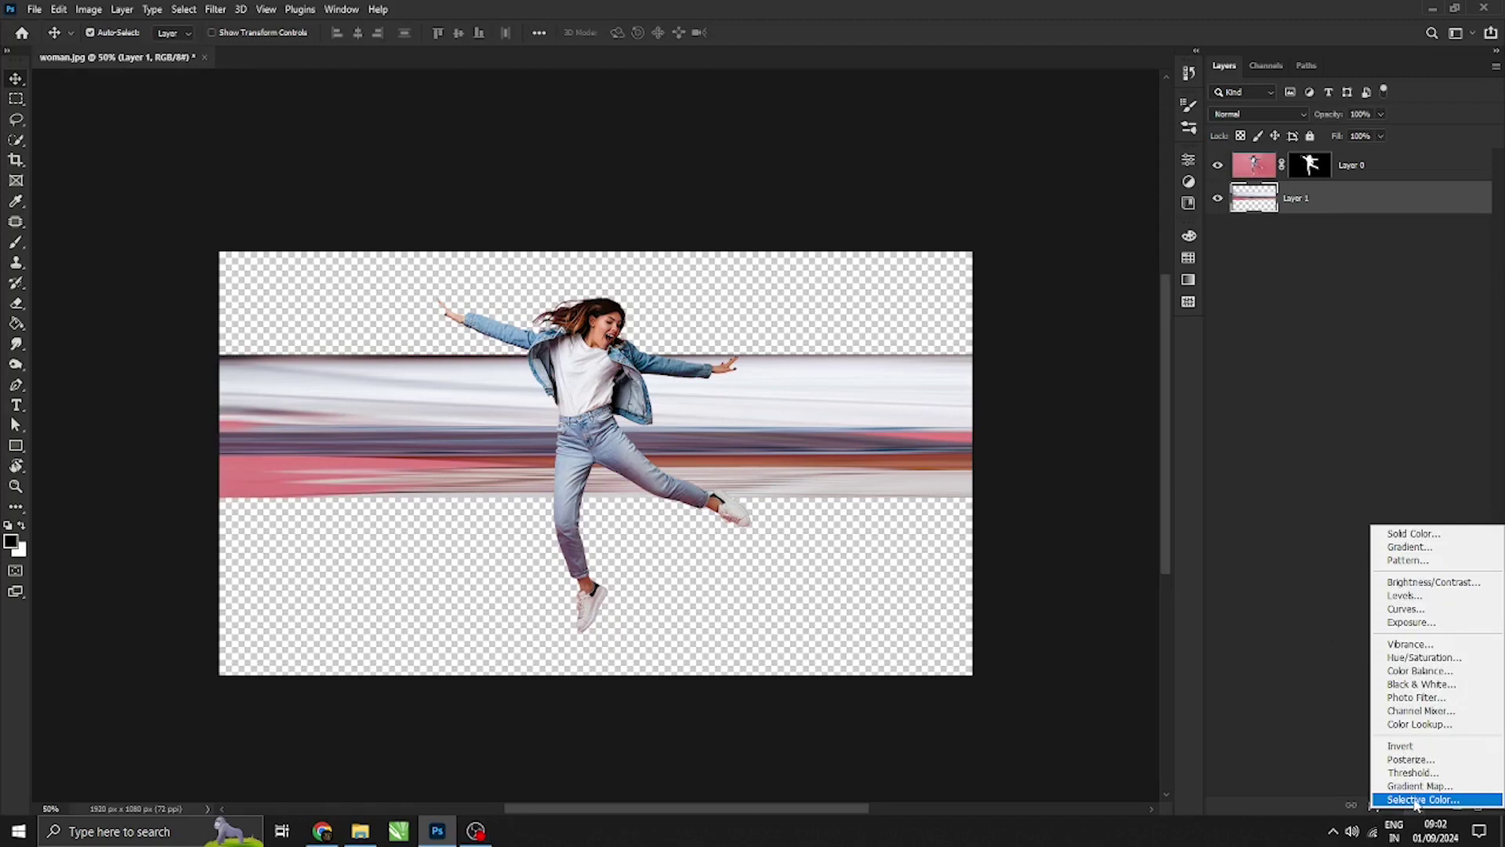
{"action": "left_click", "coordinate": [1452, 534]}
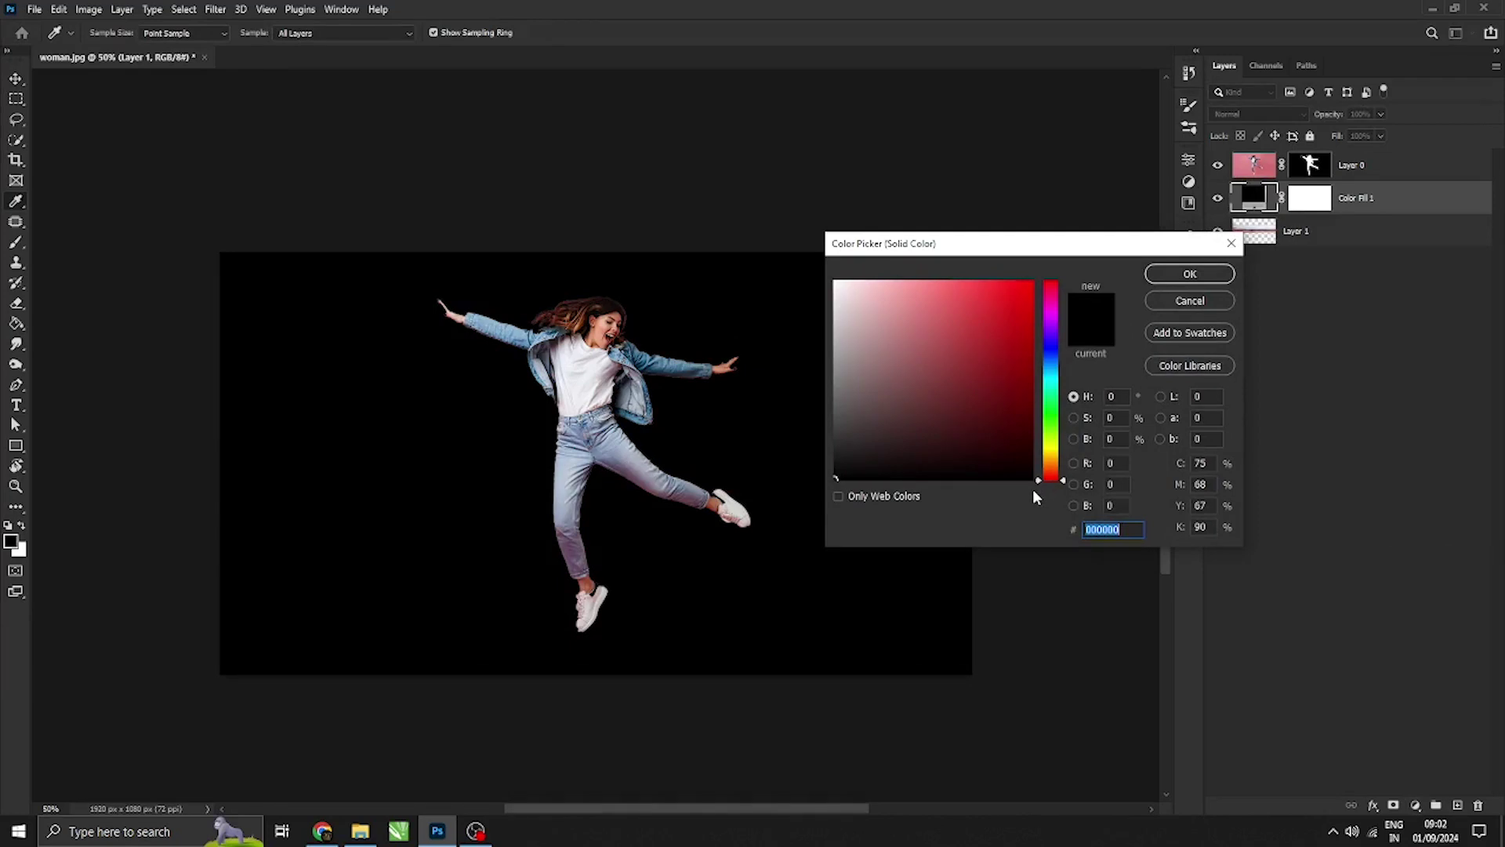
{"action": "type", "text": "ef"}
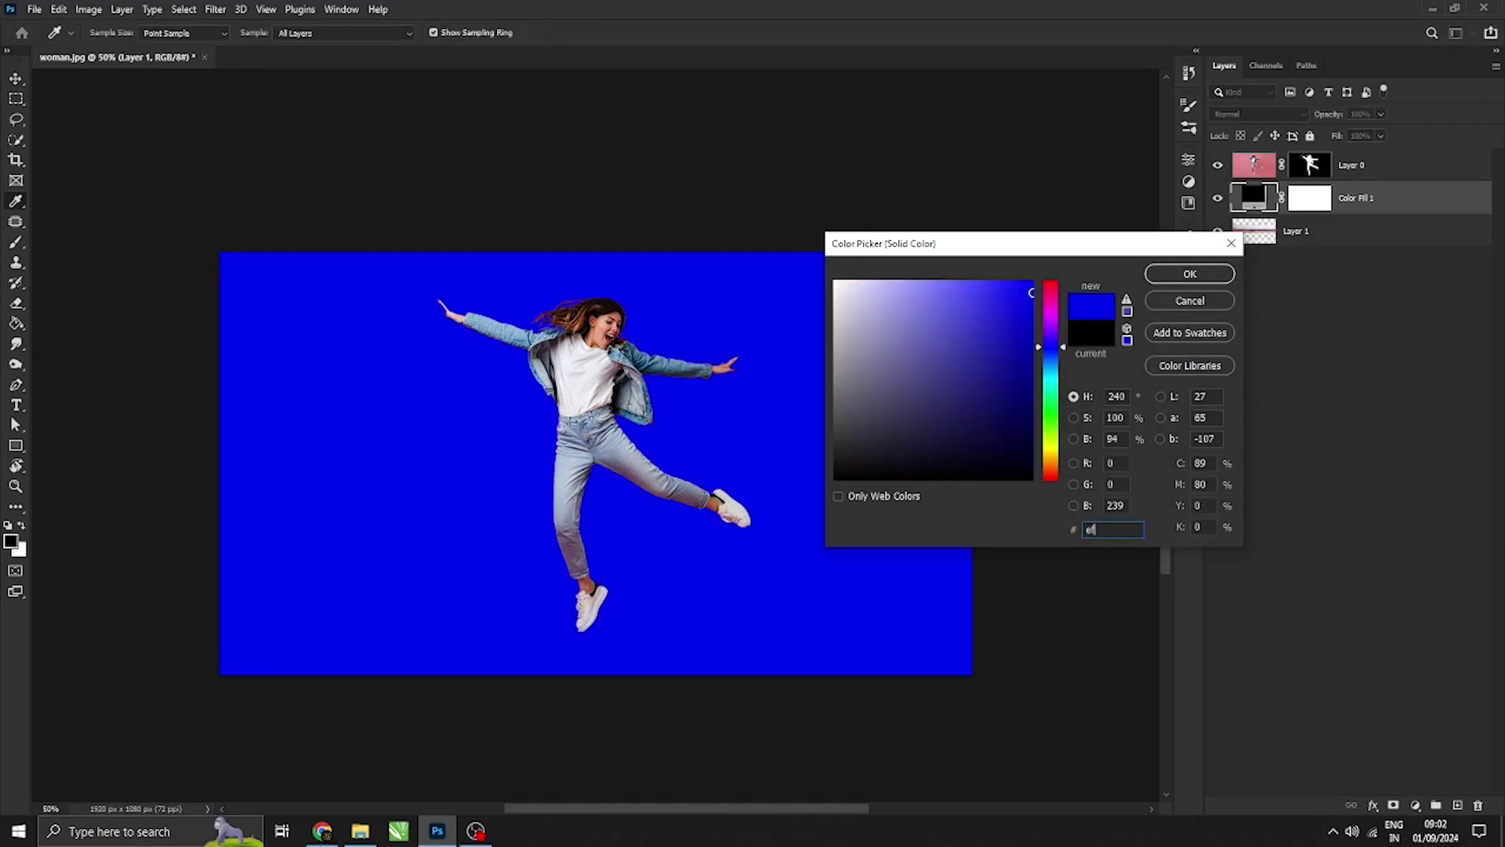
{"action": "type", "text": "91"}
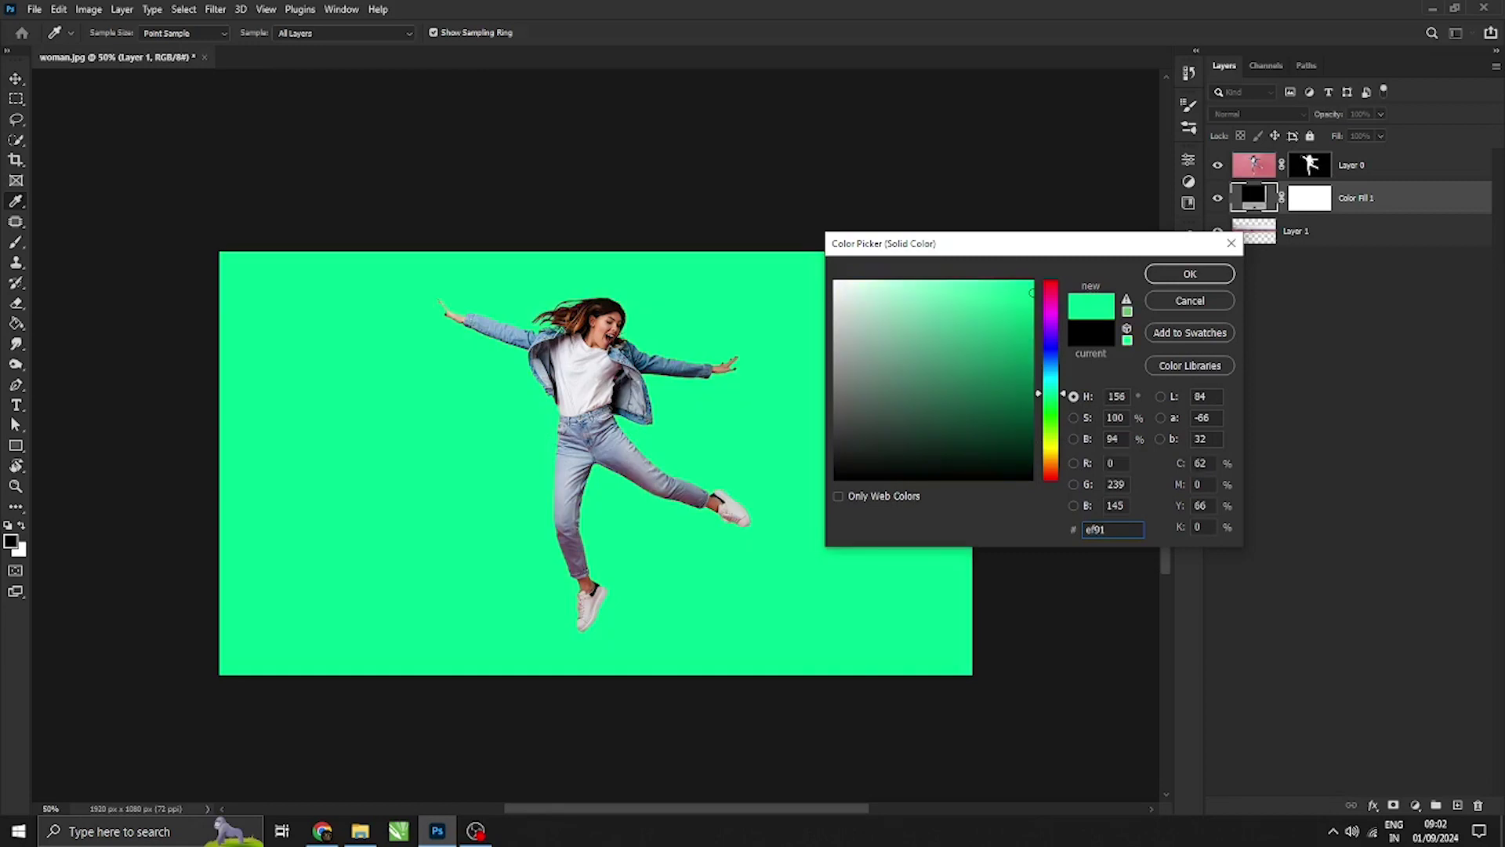
{"action": "type", "text": "99"}
{"action": "left_click", "coordinate": [1189, 273]}
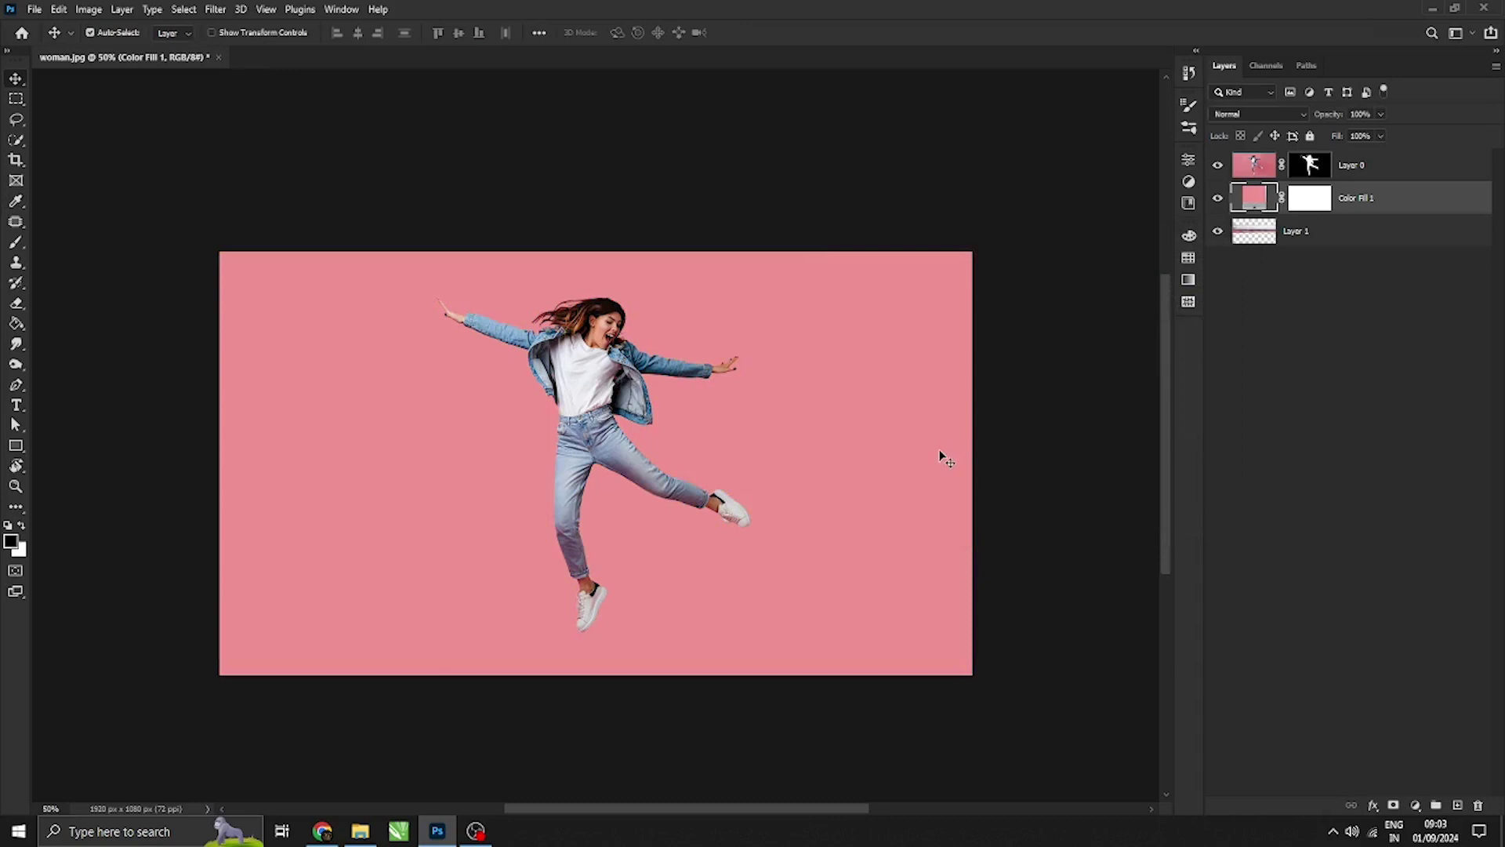
{"action": "mouse_move", "coordinate": [1360, 199]}
{"action": "left_mouse_down"}
{"action": "mouse_move", "coordinate": [1343, 249]}
{"action": "mouse_move", "coordinate": [1358, 260]}
{"action": "left_mouse_up"}
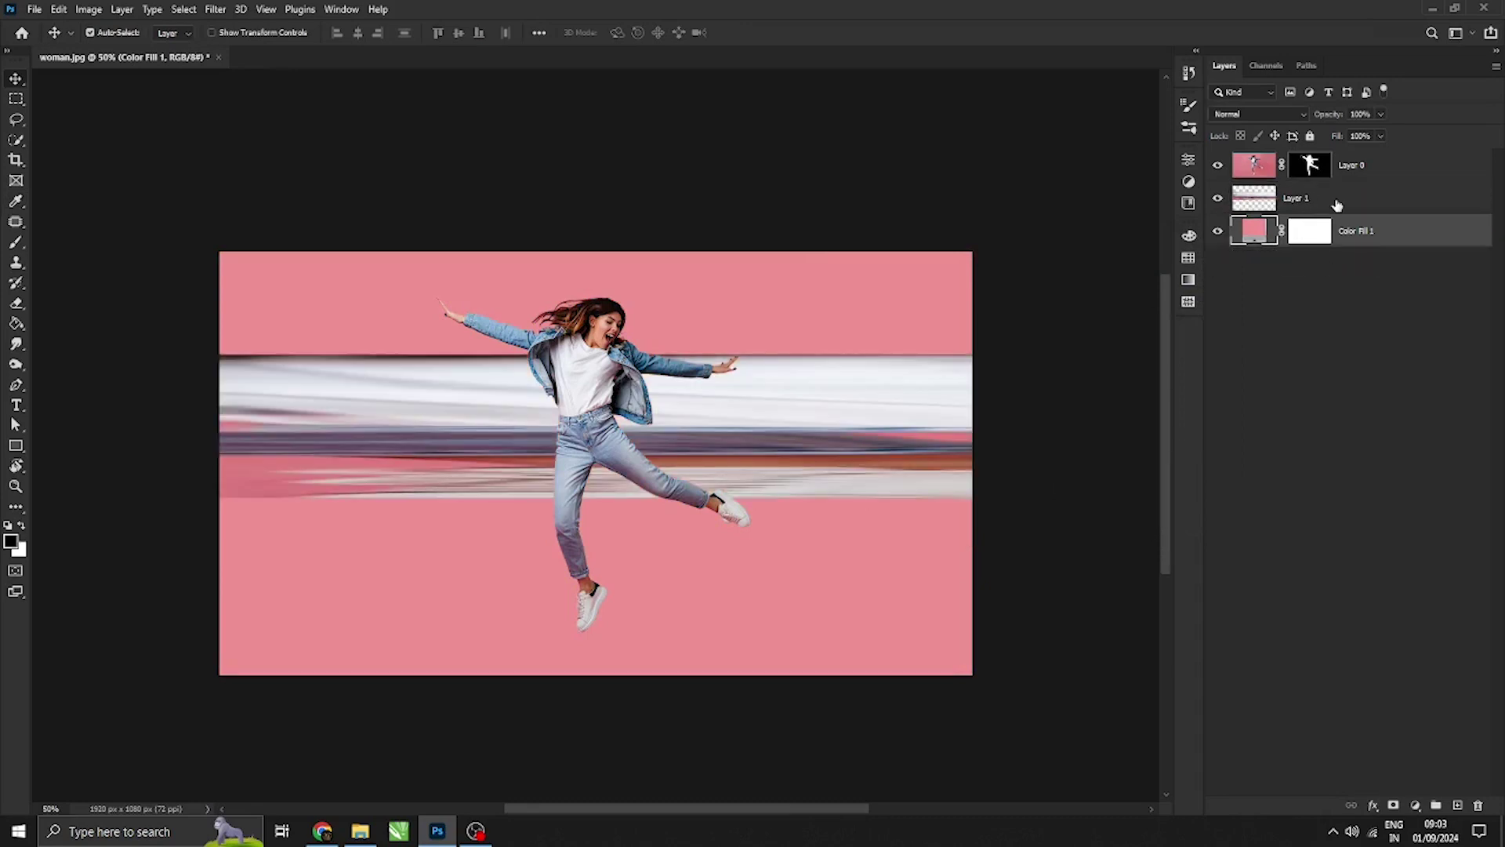
Bend the streaks on Layer 1 into a ring with the Polar Coordinates filter set to Rectangular to Polar
{"action": "left_click", "coordinate": [1337, 206]}
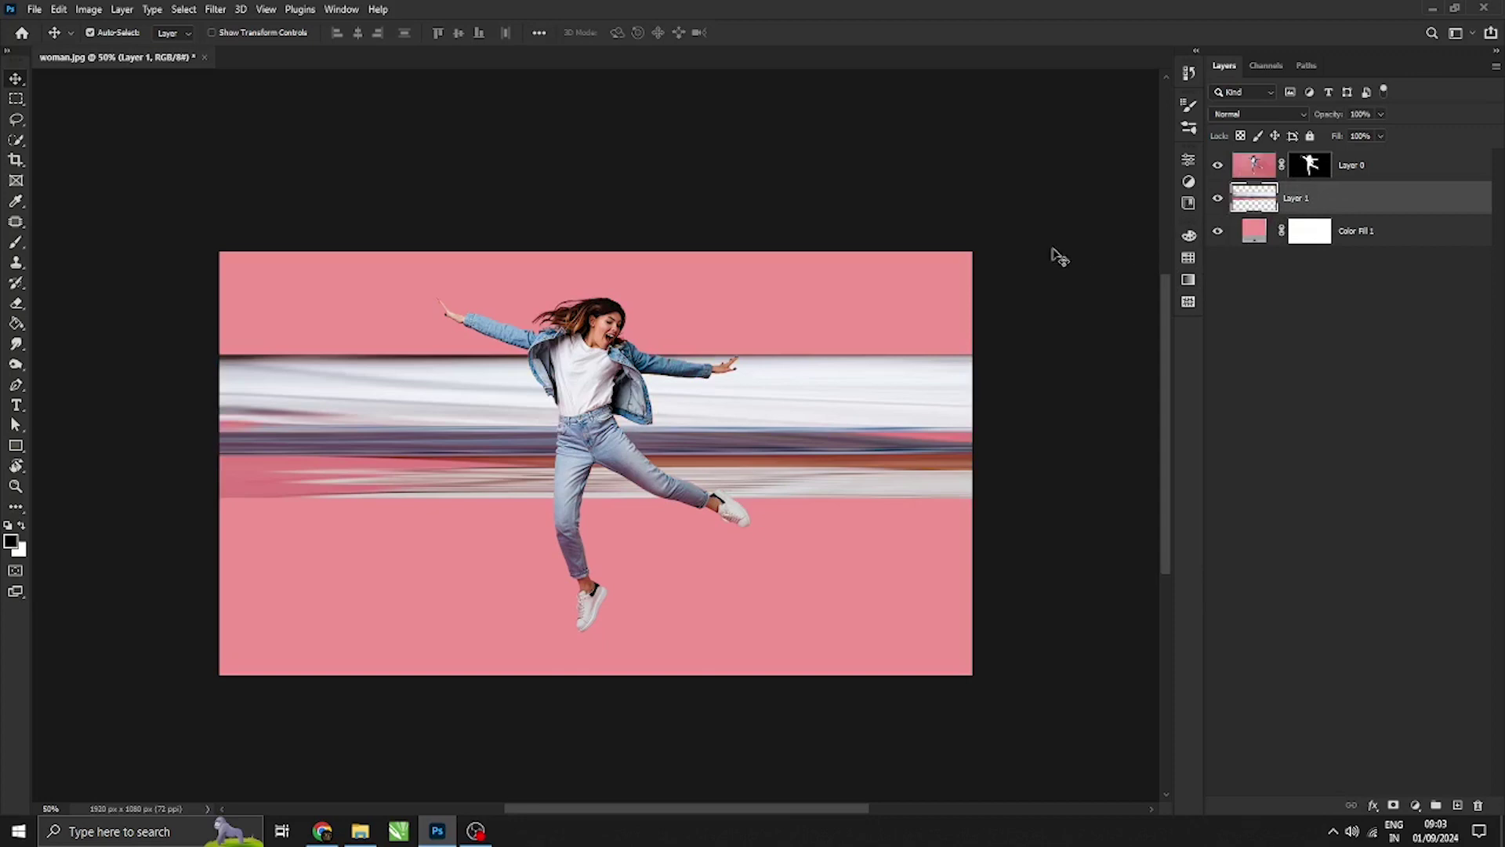
{"action": "left_click", "coordinate": [216, 8]}
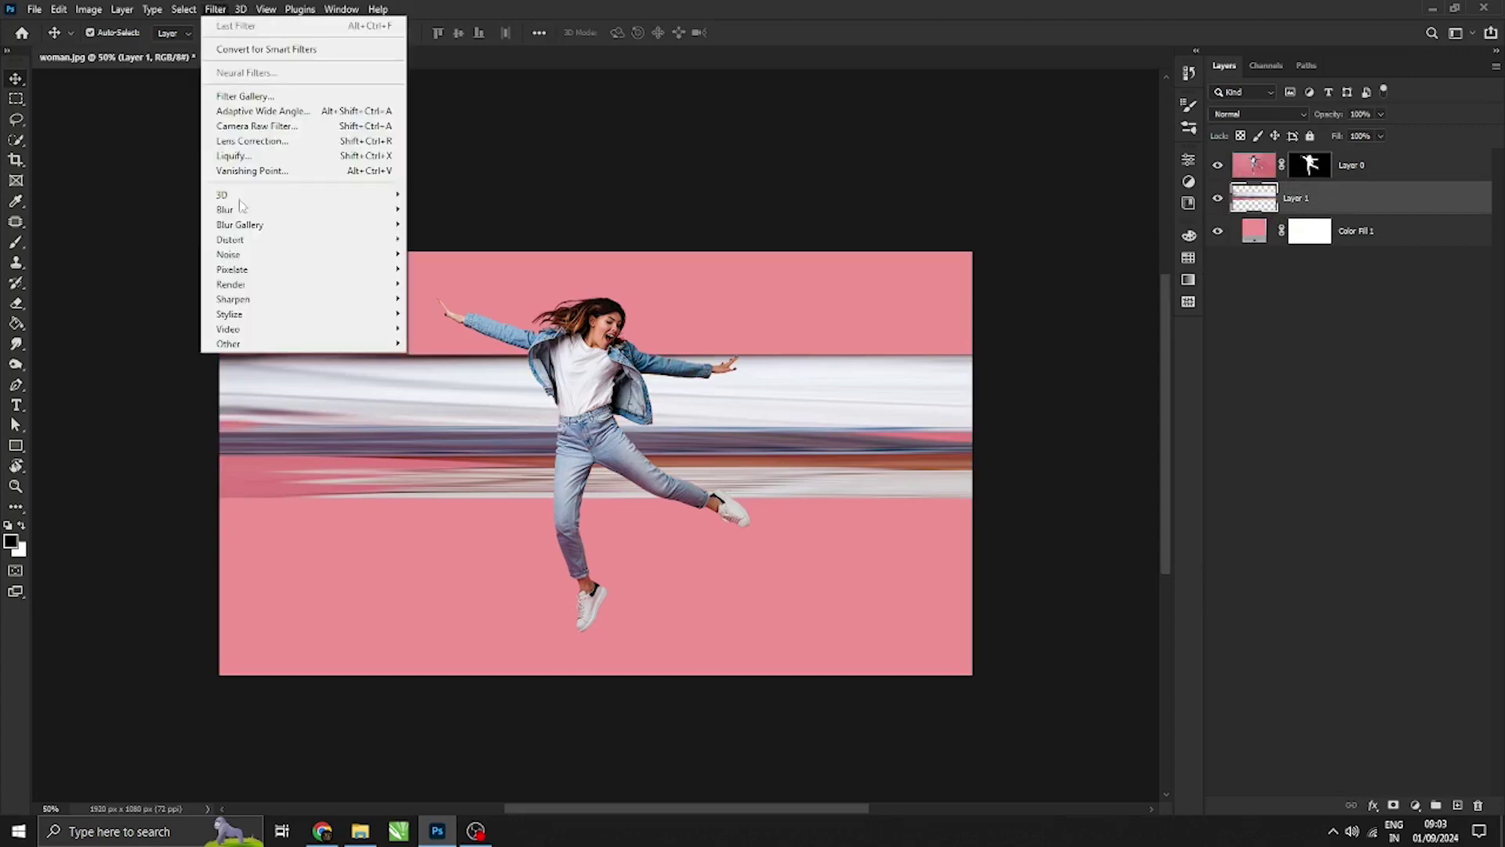
{"action": "mouse_move", "coordinate": [263, 213]}
{"action": "mouse_move", "coordinate": [347, 239]}
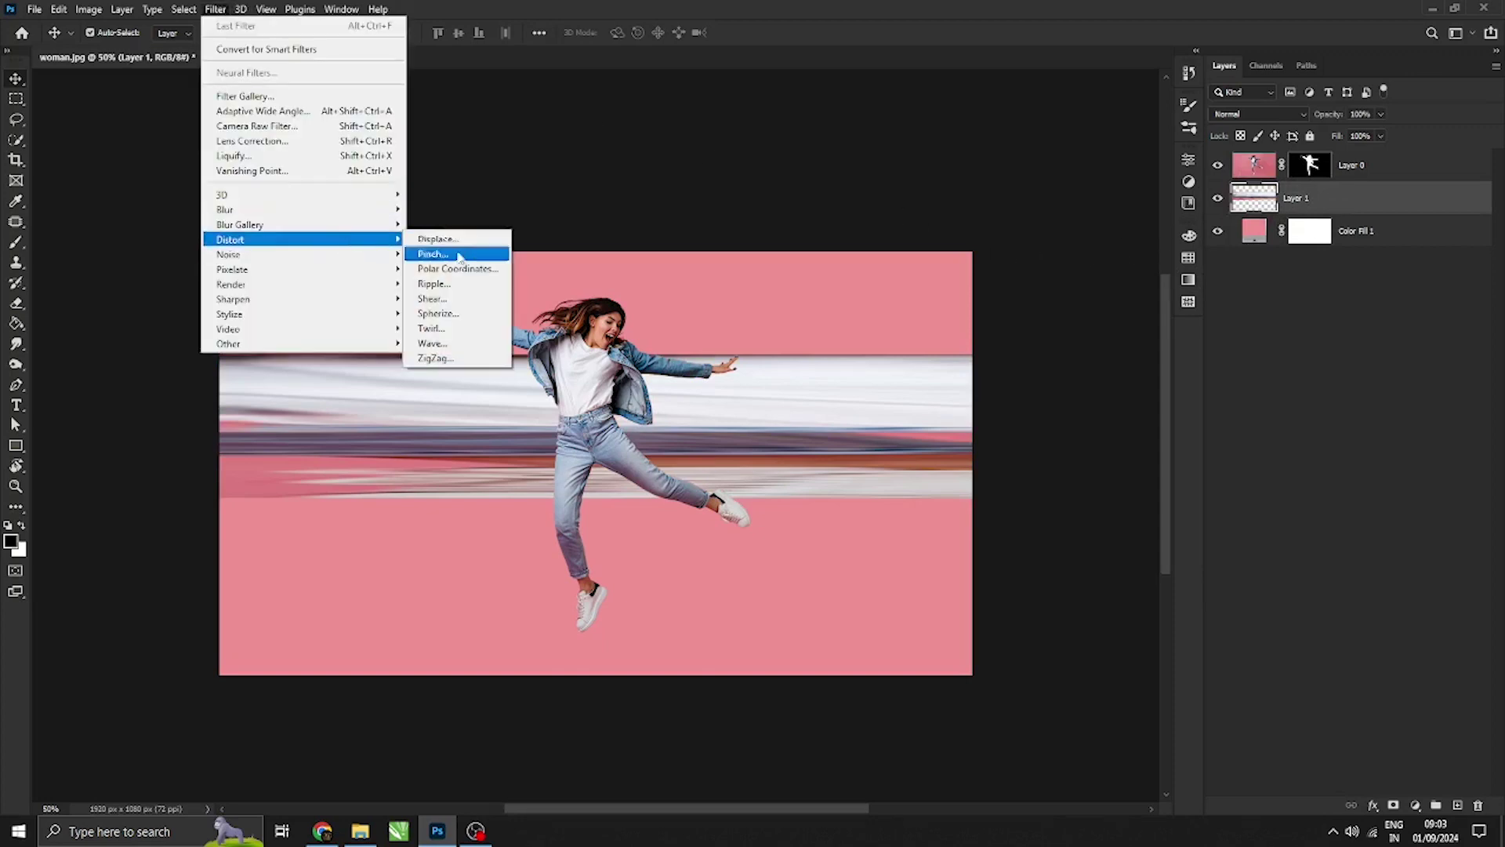
{"action": "left_click", "coordinate": [454, 269]}
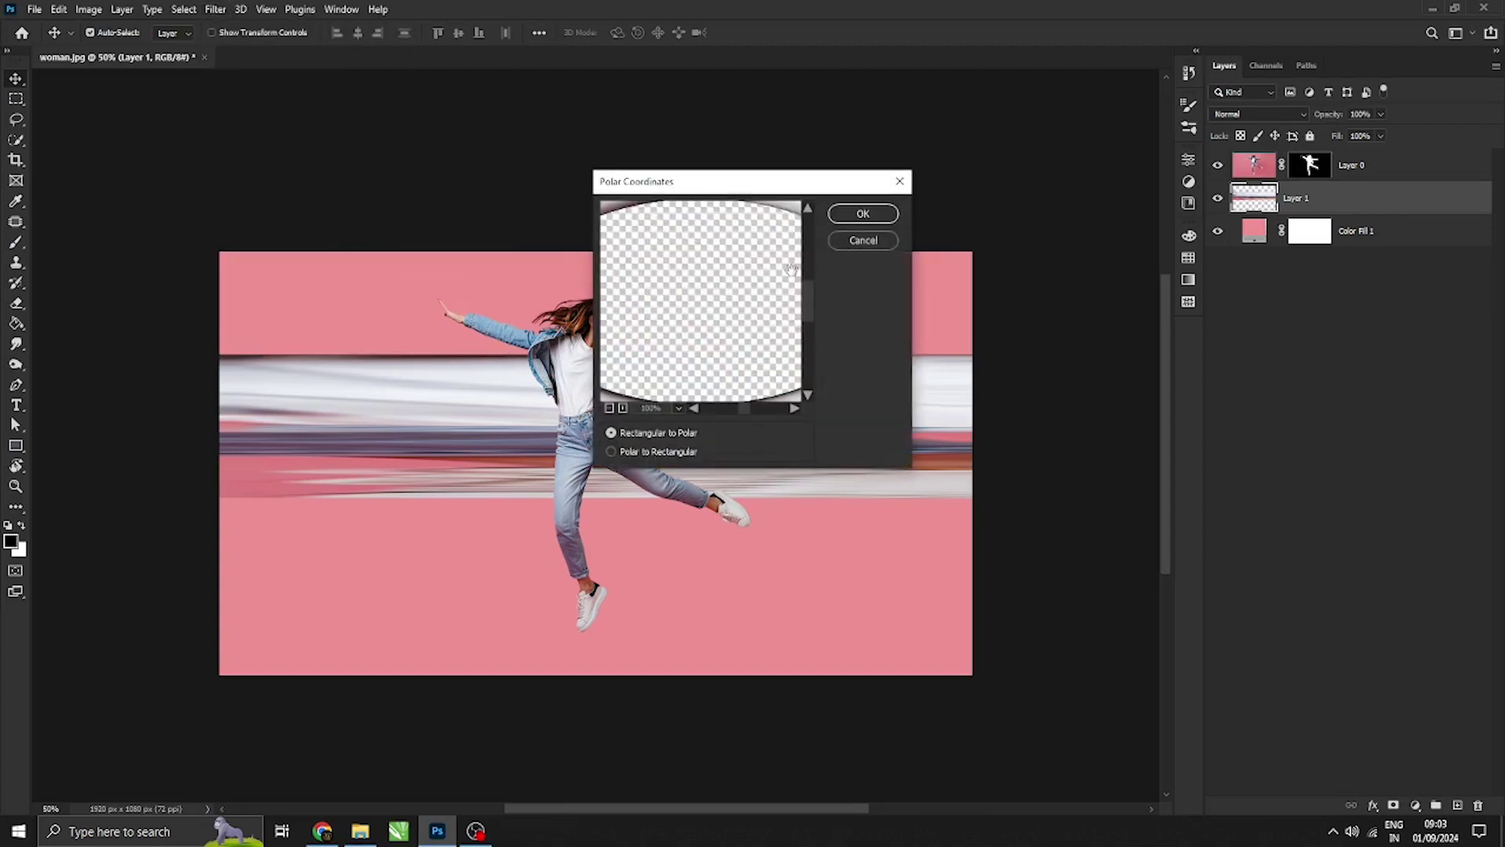
{"action": "left_click", "coordinate": [862, 214]}
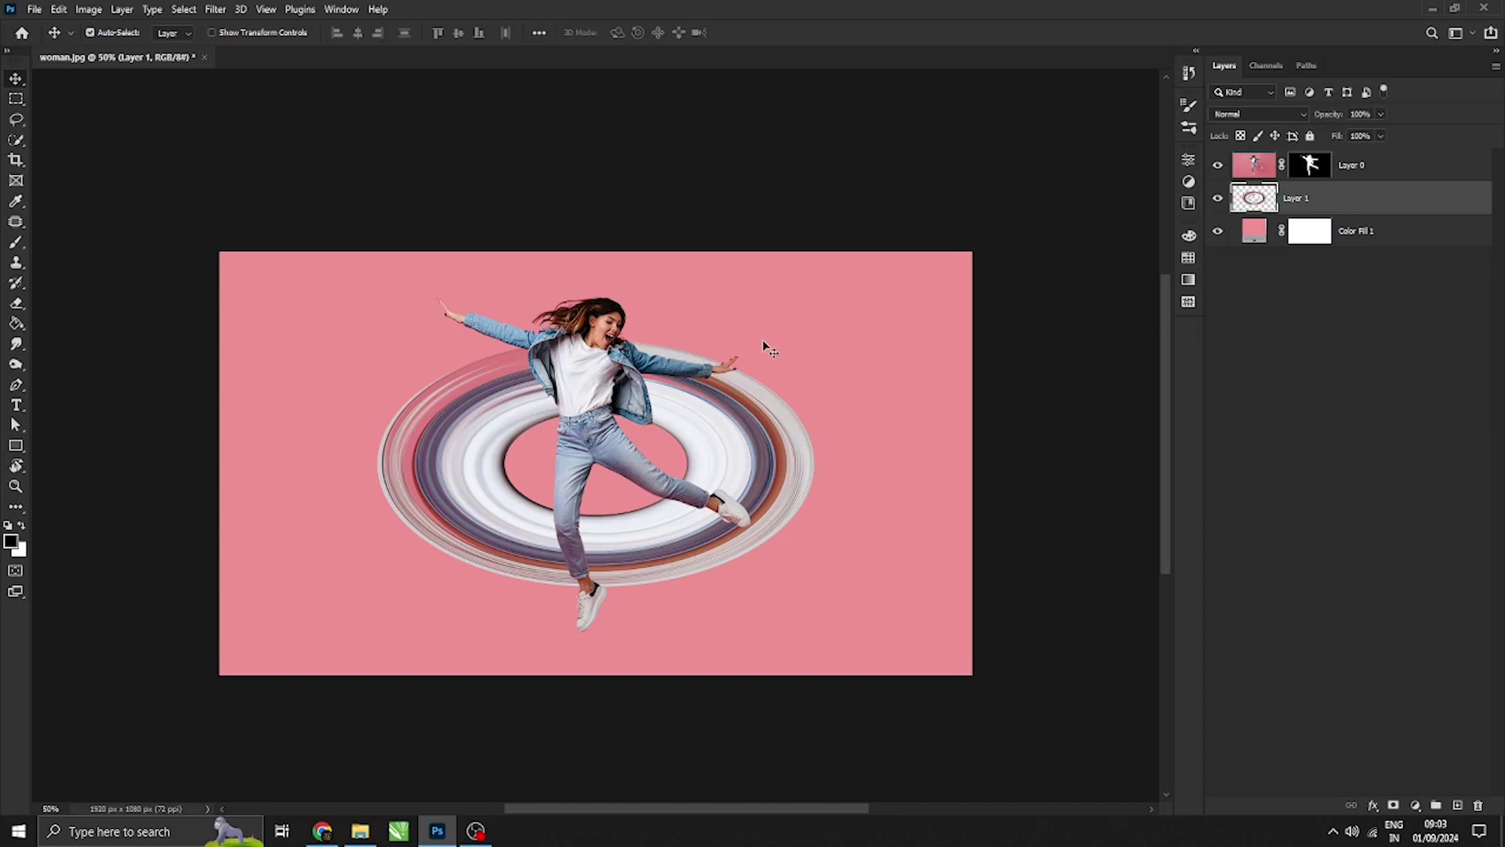
Transform the flattened ring on Layer 1 into a near-circle, enlarge it, and center it behind the woman
{"action": "key", "text": "ctrl+t"}
{"action": "left_click_drag", "start_coordinate": [813, 465], "coordinate": [689, 466]}
{"action": "left_click_drag", "start_coordinate": [469, 461], "coordinate": [522, 444]}
{"action": "left_click_drag", "start_coordinate": [586, 572], "coordinate": [587, 582]}
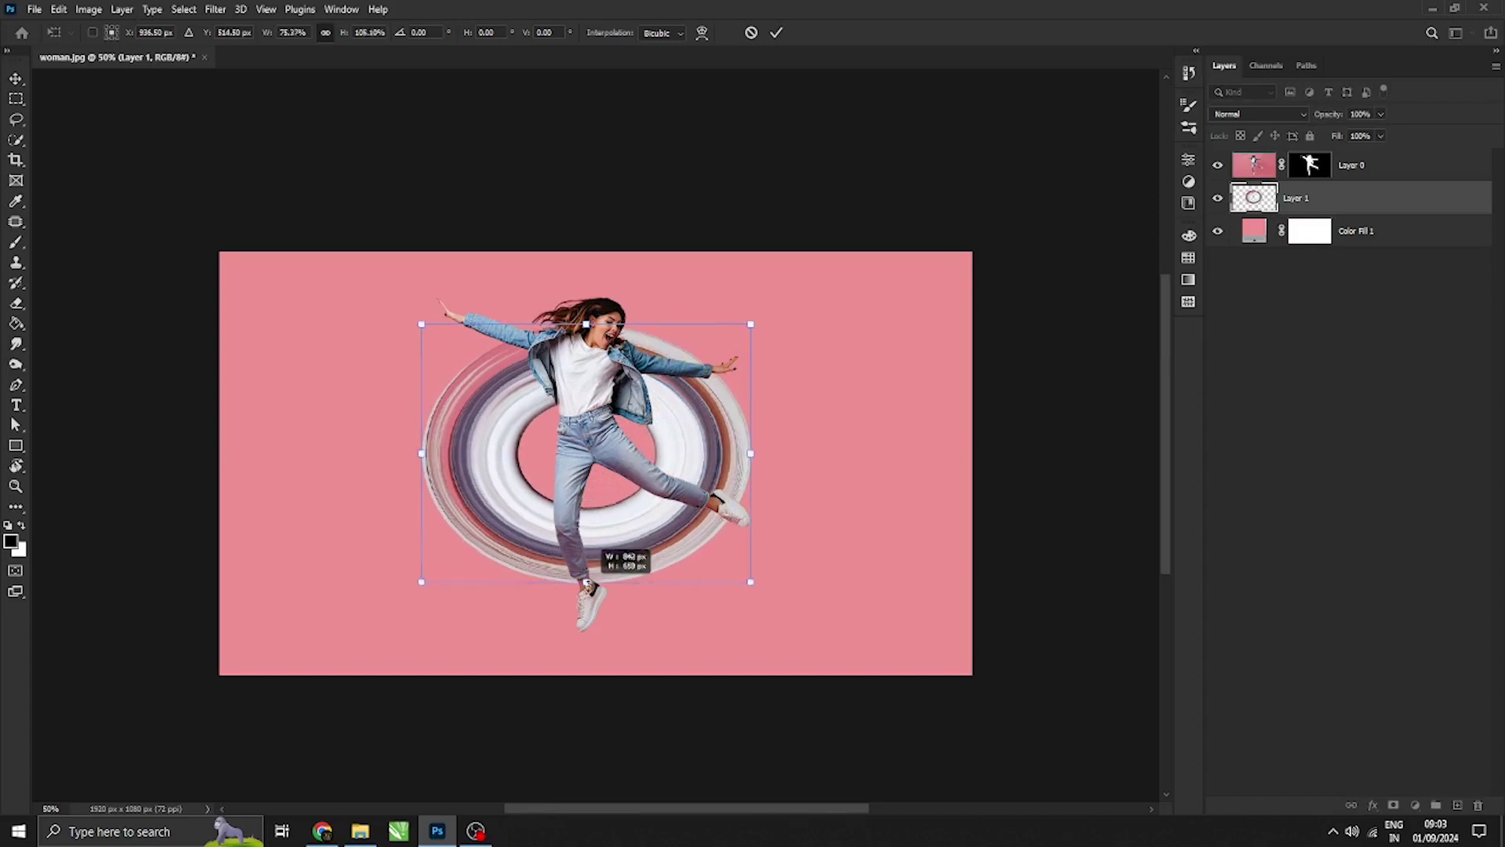
{"action": "left_click_drag", "start_coordinate": [430, 453], "coordinate": [496, 458]}
{"action": "left_click_drag", "start_coordinate": [741, 463], "coordinate": [733, 464]}
{"action": "left_click_drag", "start_coordinate": [511, 428], "coordinate": [526, 421]}
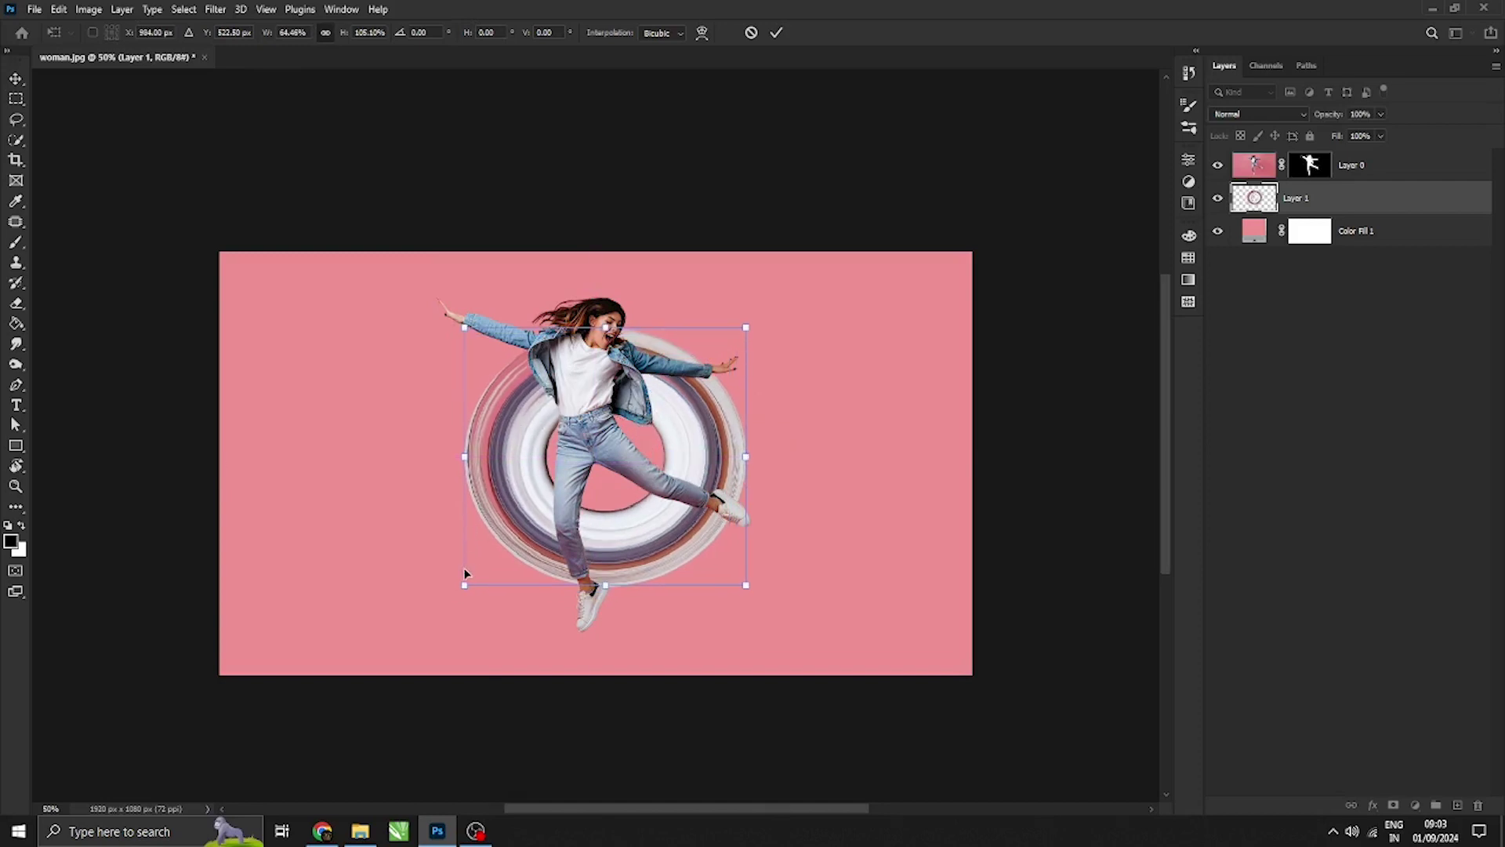
{"action": "left_click_drag", "start_coordinate": [464, 584], "coordinate": [426, 634]}
{"action": "left_click_drag", "start_coordinate": [486, 519], "coordinate": [500, 515]}
{"action": "key", "text": "Return"}
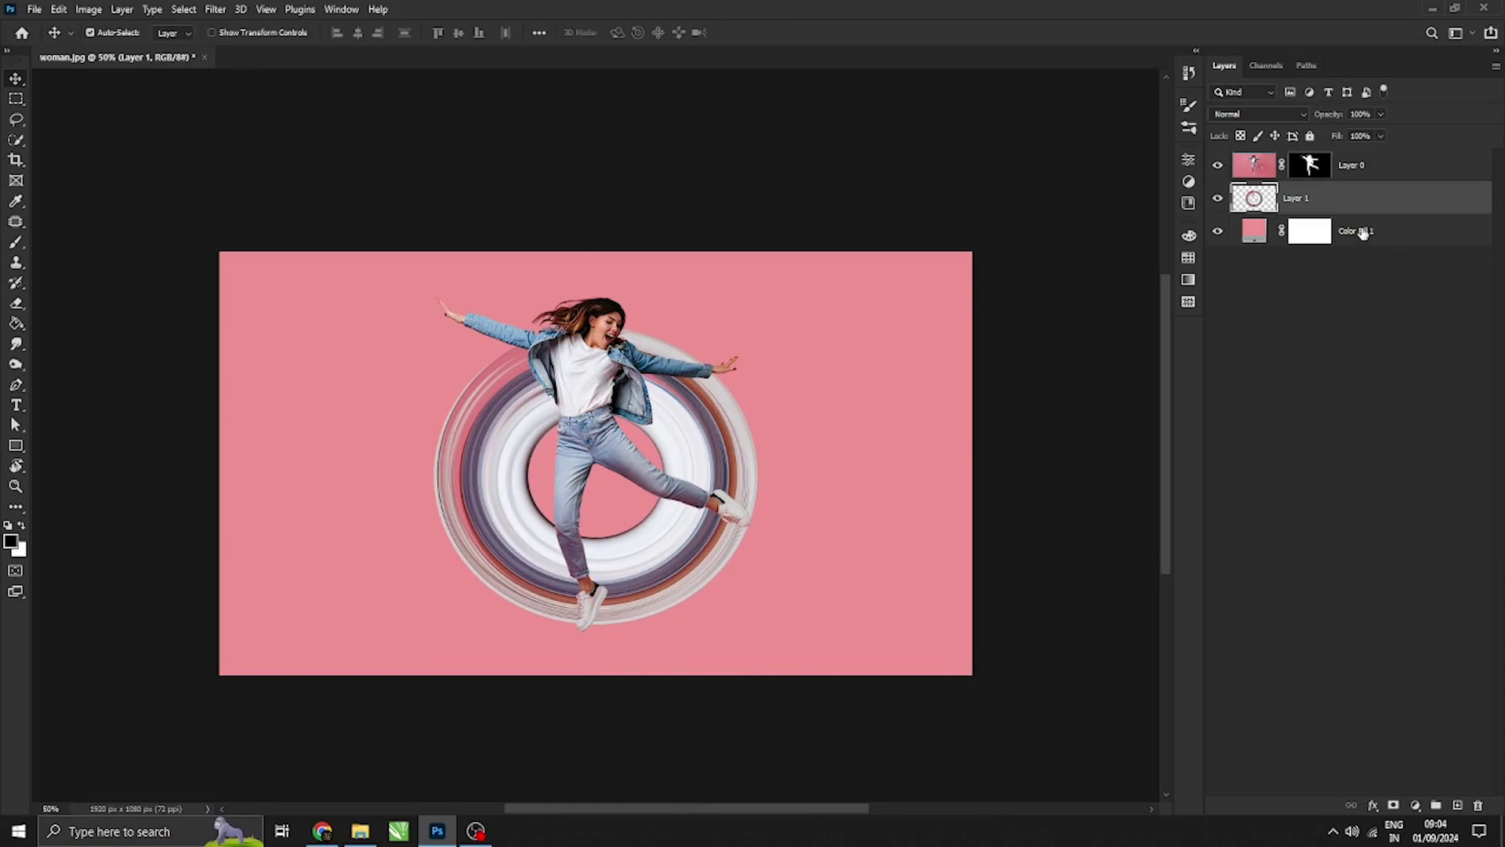
Add a layer mask to the ring layer
{"action": "left_click", "coordinate": [1393, 804]}
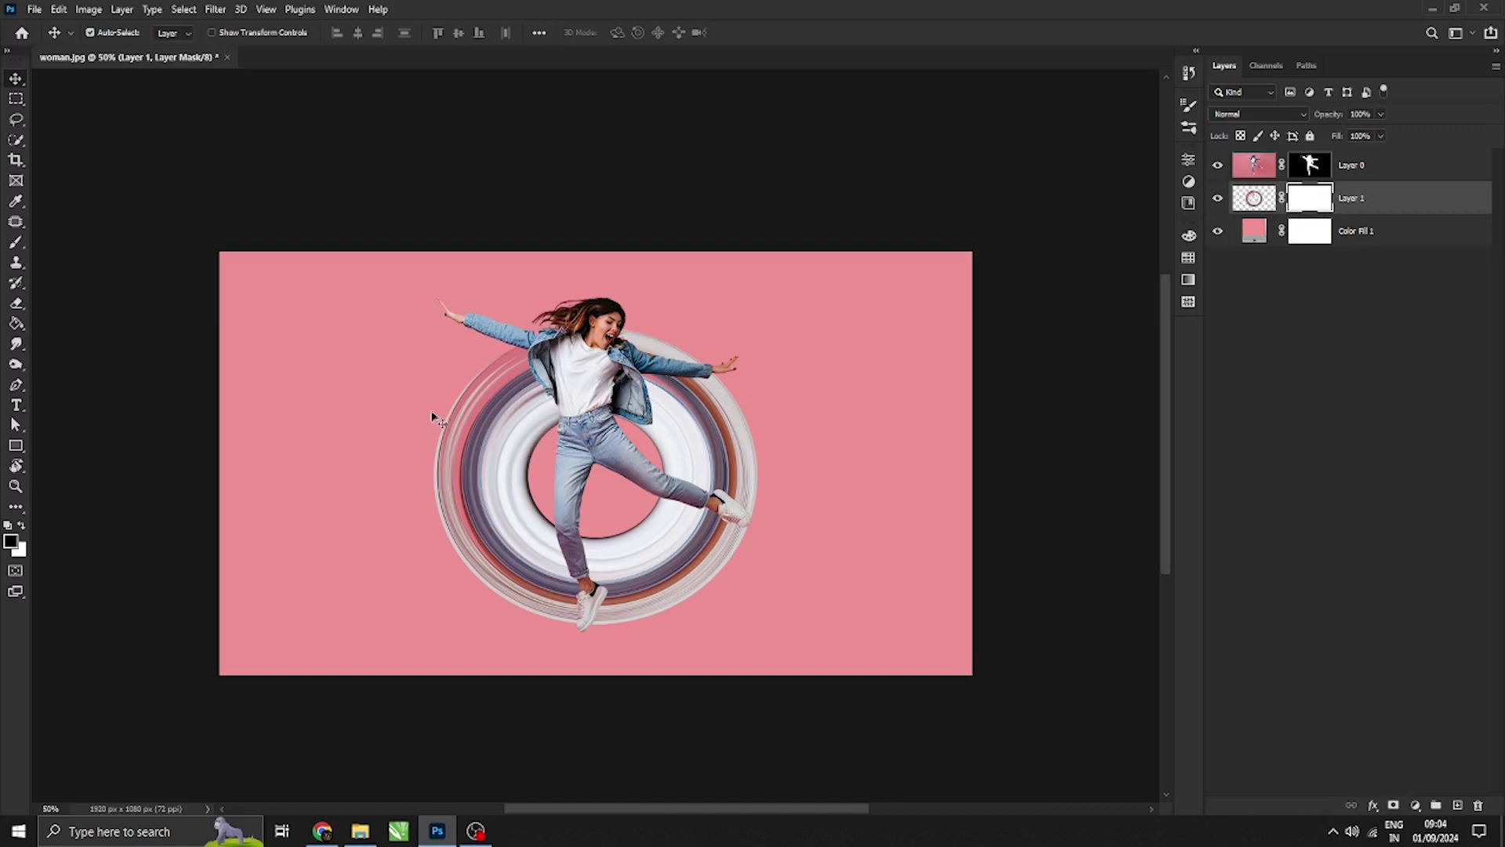
{"action": "left_click", "coordinate": [16, 140]}
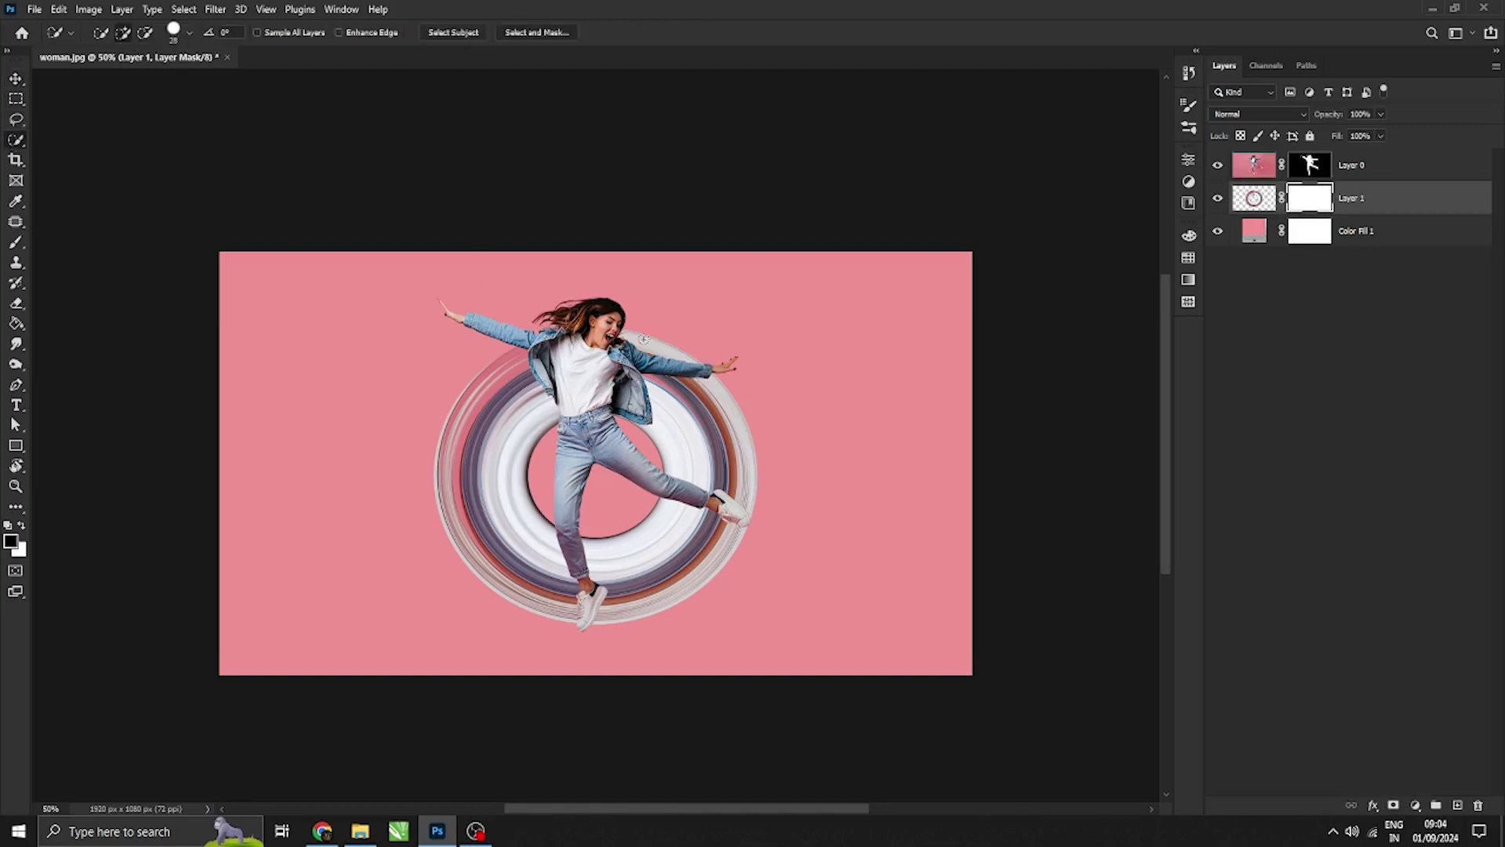
{"action": "left_click", "coordinate": [16, 79]}
Scale the ring artwork up to about 105% and nudge it slightly upward behind the woman
{"action": "left_click", "coordinate": [1254, 198]}
{"action": "key", "text": "ctrl+t"}
{"action": "left_click_drag", "start_coordinate": [595, 322], "coordinate": [575, 312]}
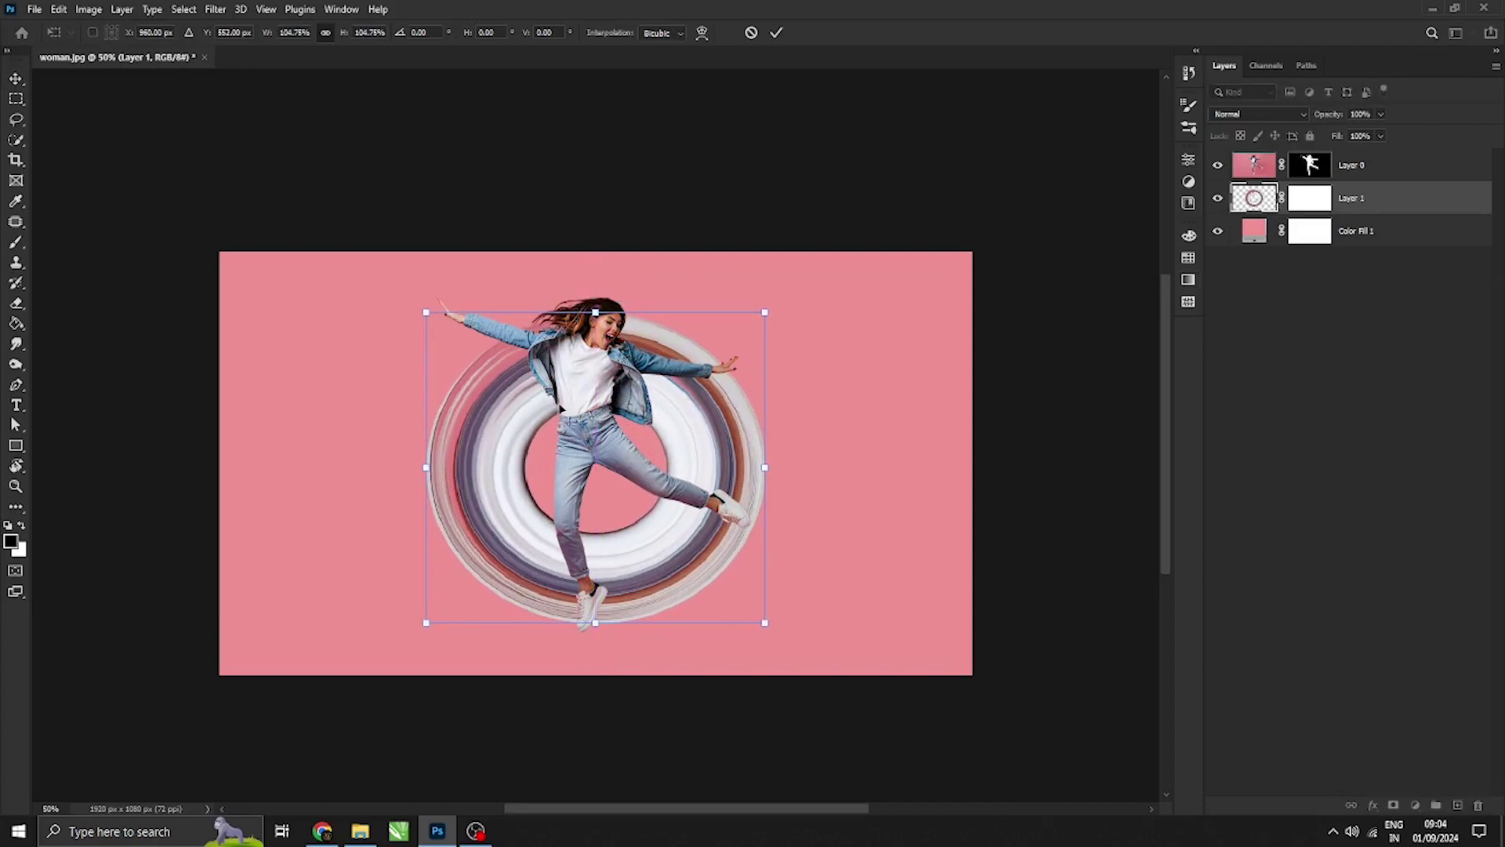
{"action": "left_click_drag", "start_coordinate": [542, 414], "coordinate": [543, 408]}
{"action": "key", "text": "Return"}
Paint black on the ring's mask with a 78 px Soft Round brush to hide the ring above the woman's arms and shoulders
{"action": "left_click", "coordinate": [1309, 197]}
{"action": "key", "text": "w"}
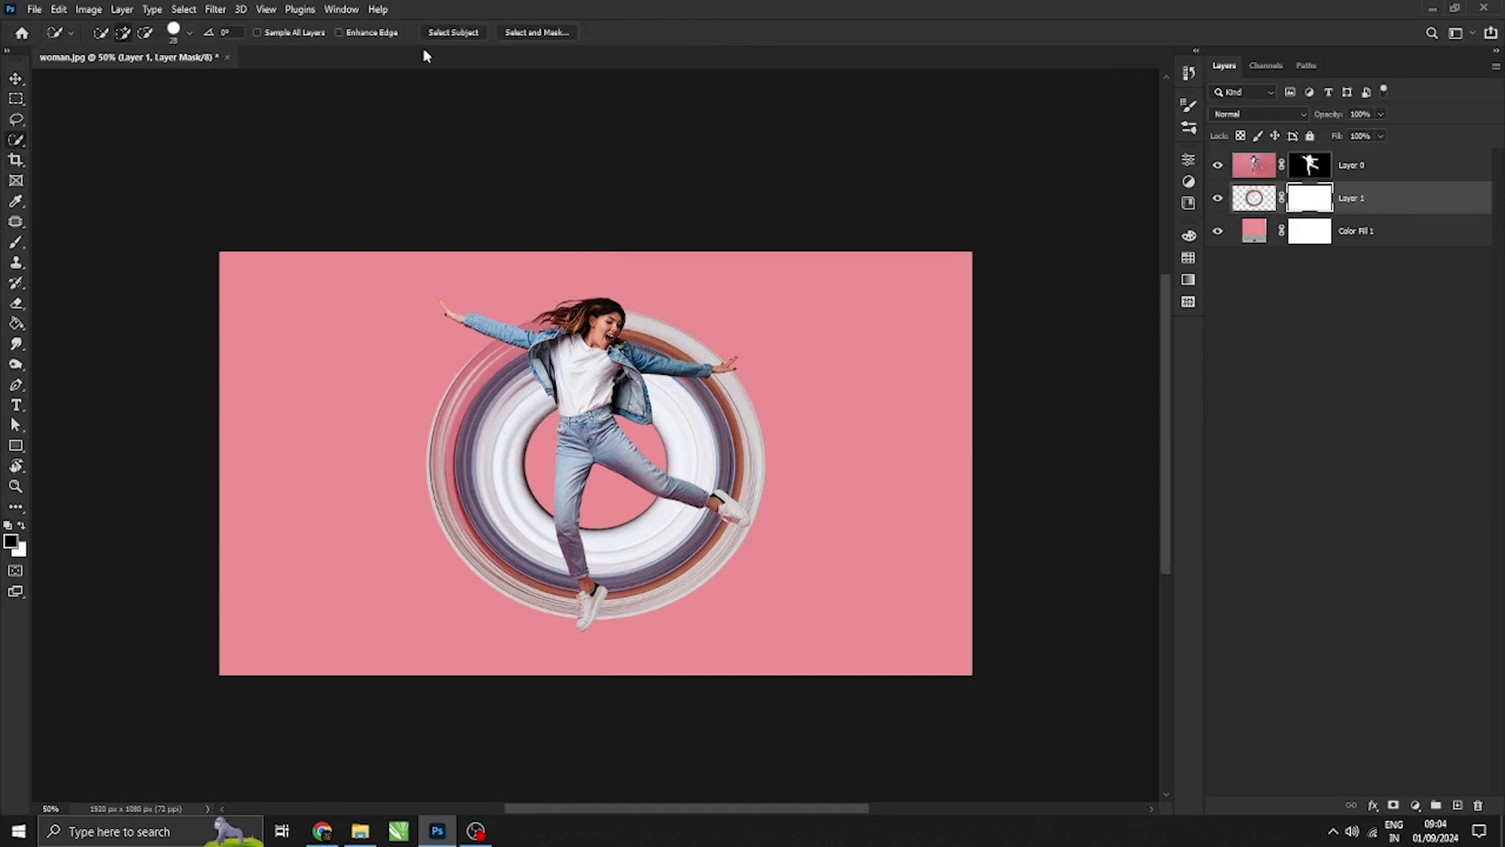
{"action": "left_click", "coordinate": [189, 33]}
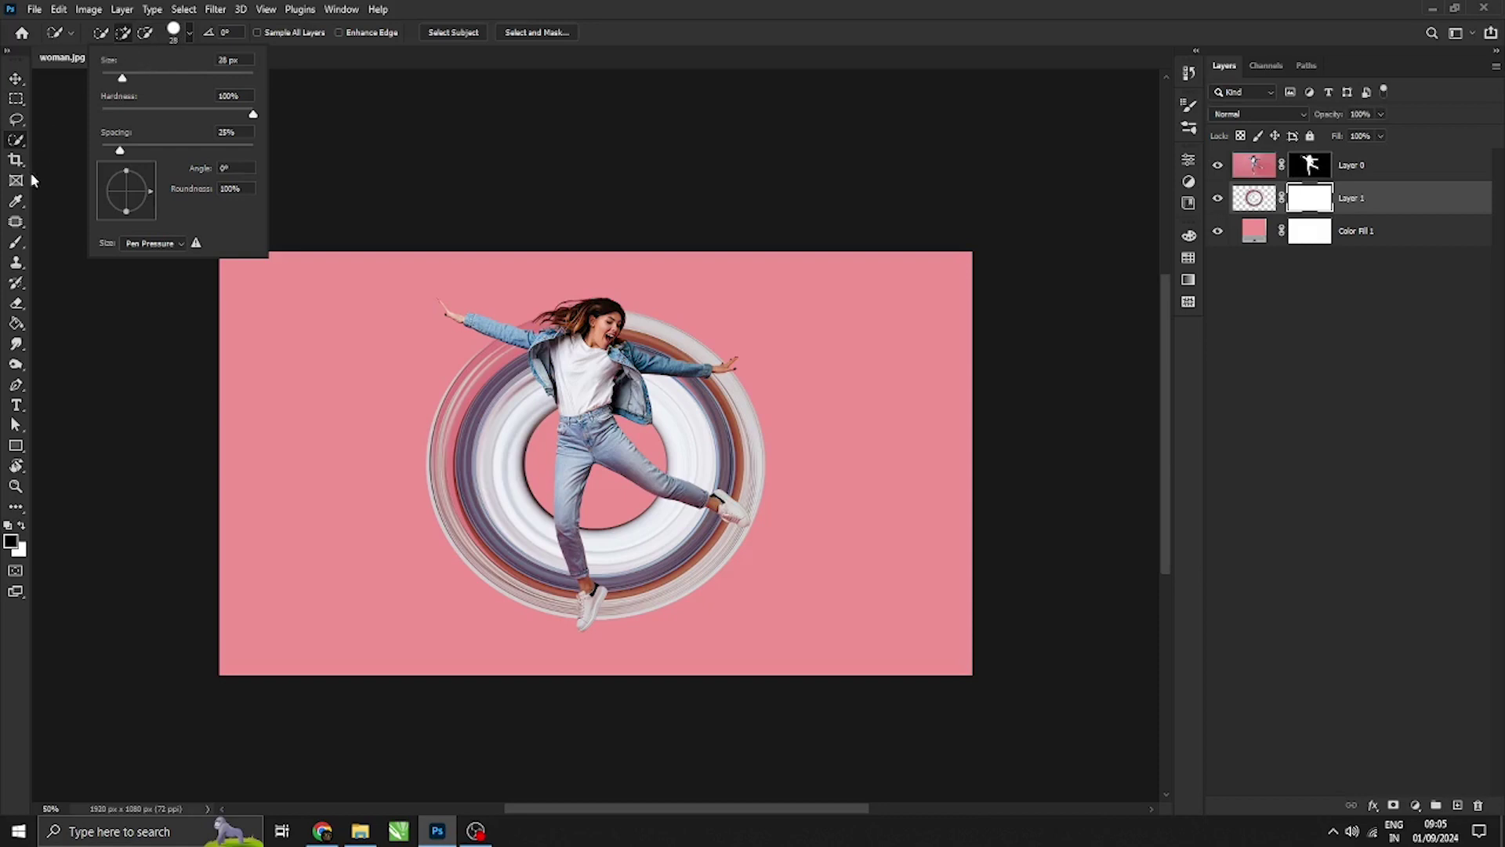
{"action": "left_click", "coordinate": [16, 241]}
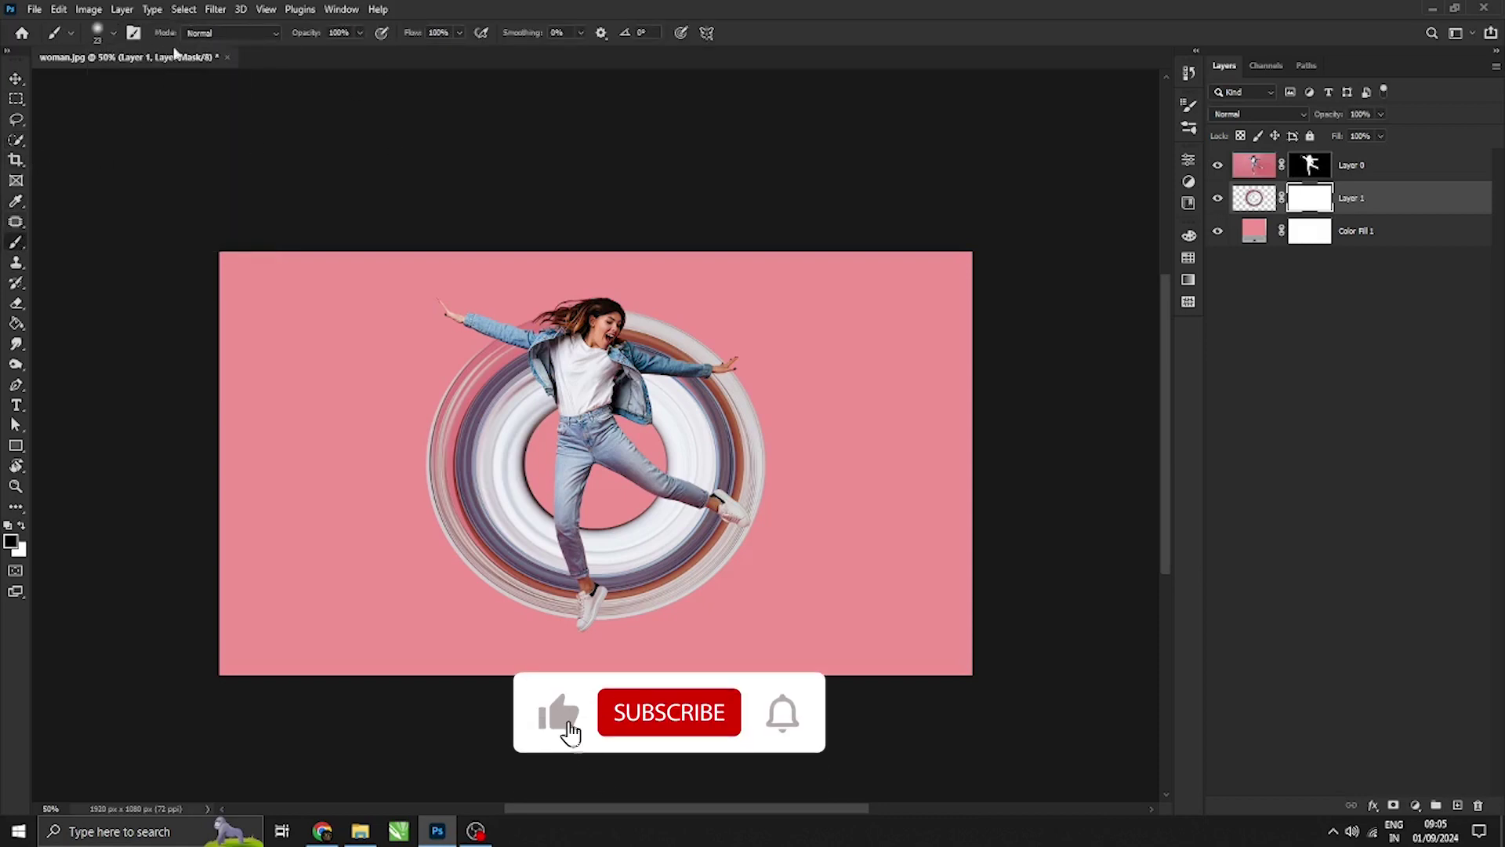
{"action": "left_click", "coordinate": [113, 33]}
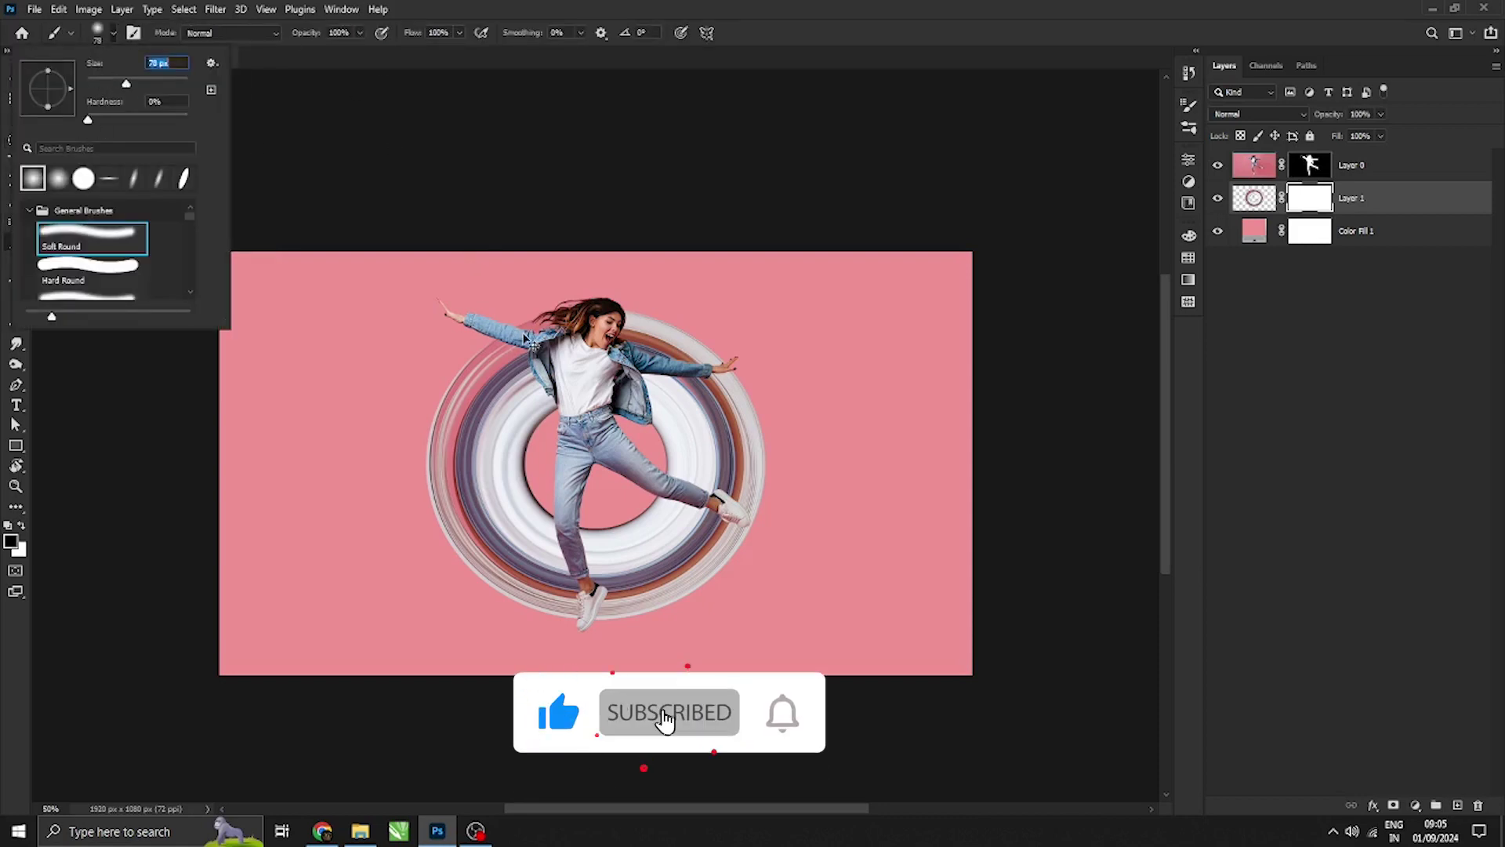
{"action": "key", "text": "ctrl+1"}
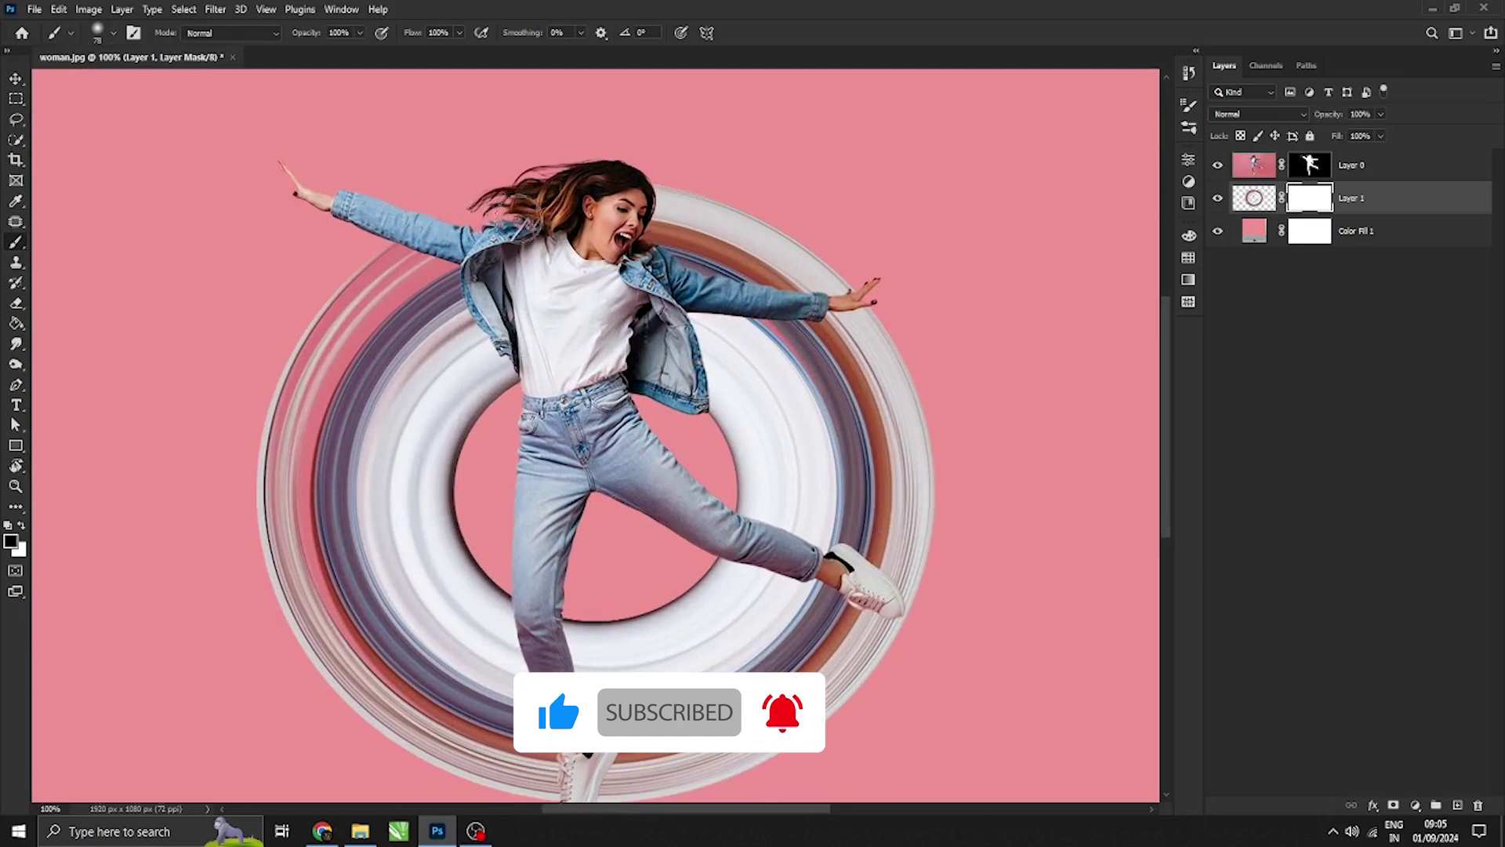
{"action": "mouse_move", "coordinate": [646, 235]}
{"action": "left_mouse_down"}
{"action": "mouse_move", "coordinate": [664, 205]}
{"action": "mouse_move", "coordinate": [661, 227]}
{"action": "mouse_move", "coordinate": [699, 267]}
{"action": "mouse_move", "coordinate": [757, 279]}
{"action": "mouse_move", "coordinate": [797, 256]}
{"action": "mouse_move", "coordinate": [792, 274]}
{"action": "mouse_move", "coordinate": [839, 274]}
{"action": "left_mouse_up"}
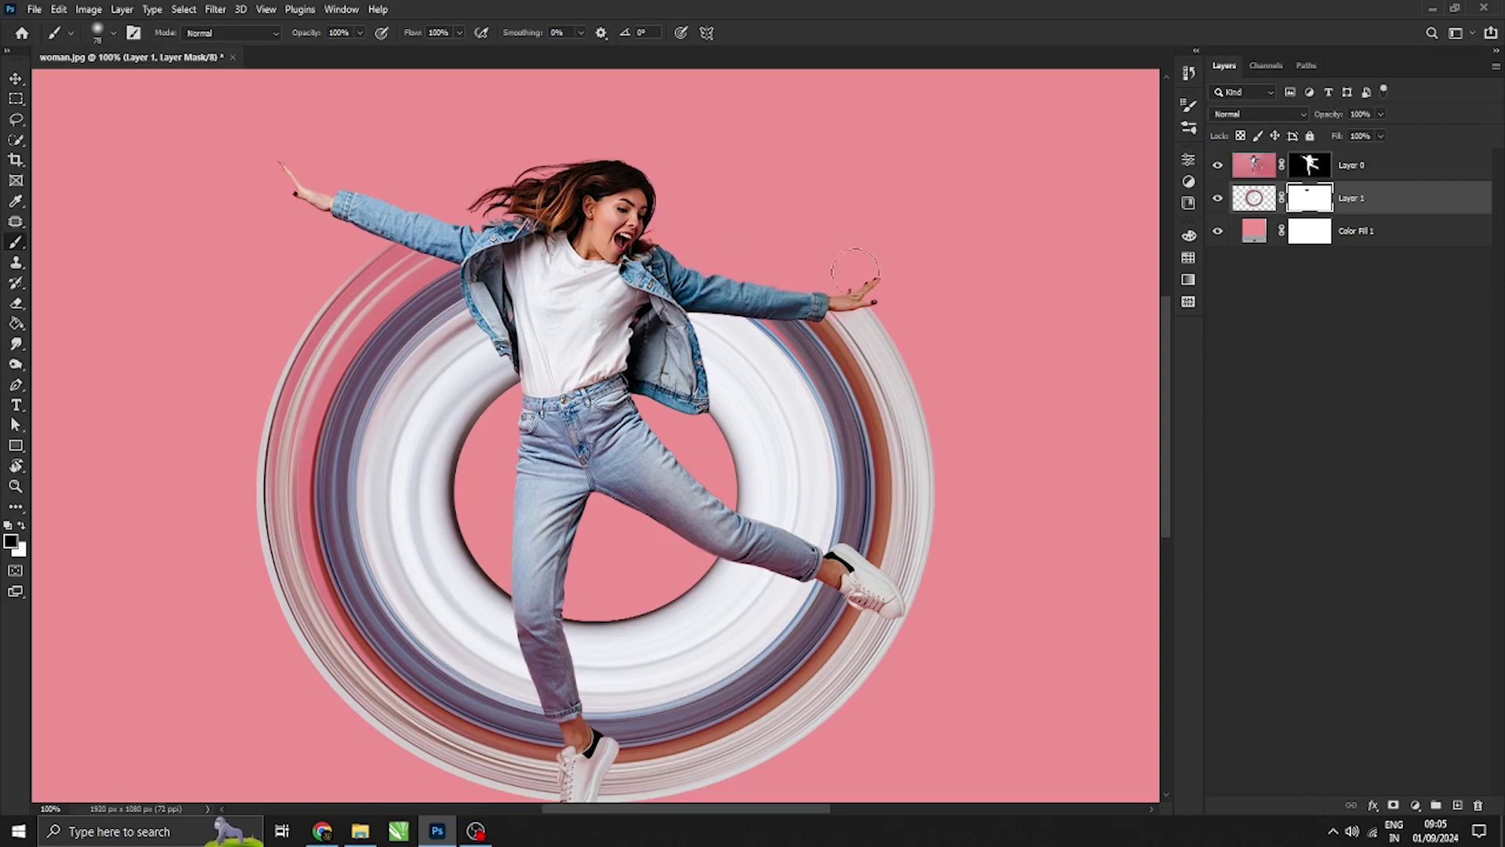
{"action": "mouse_move", "coordinate": [531, 188]}
{"action": "left_mouse_down"}
{"action": "mouse_move", "coordinate": [596, 192]}
{"action": "mouse_move", "coordinate": [618, 231]}
{"action": "left_mouse_up"}
{"action": "left_click", "coordinate": [15, 80]}
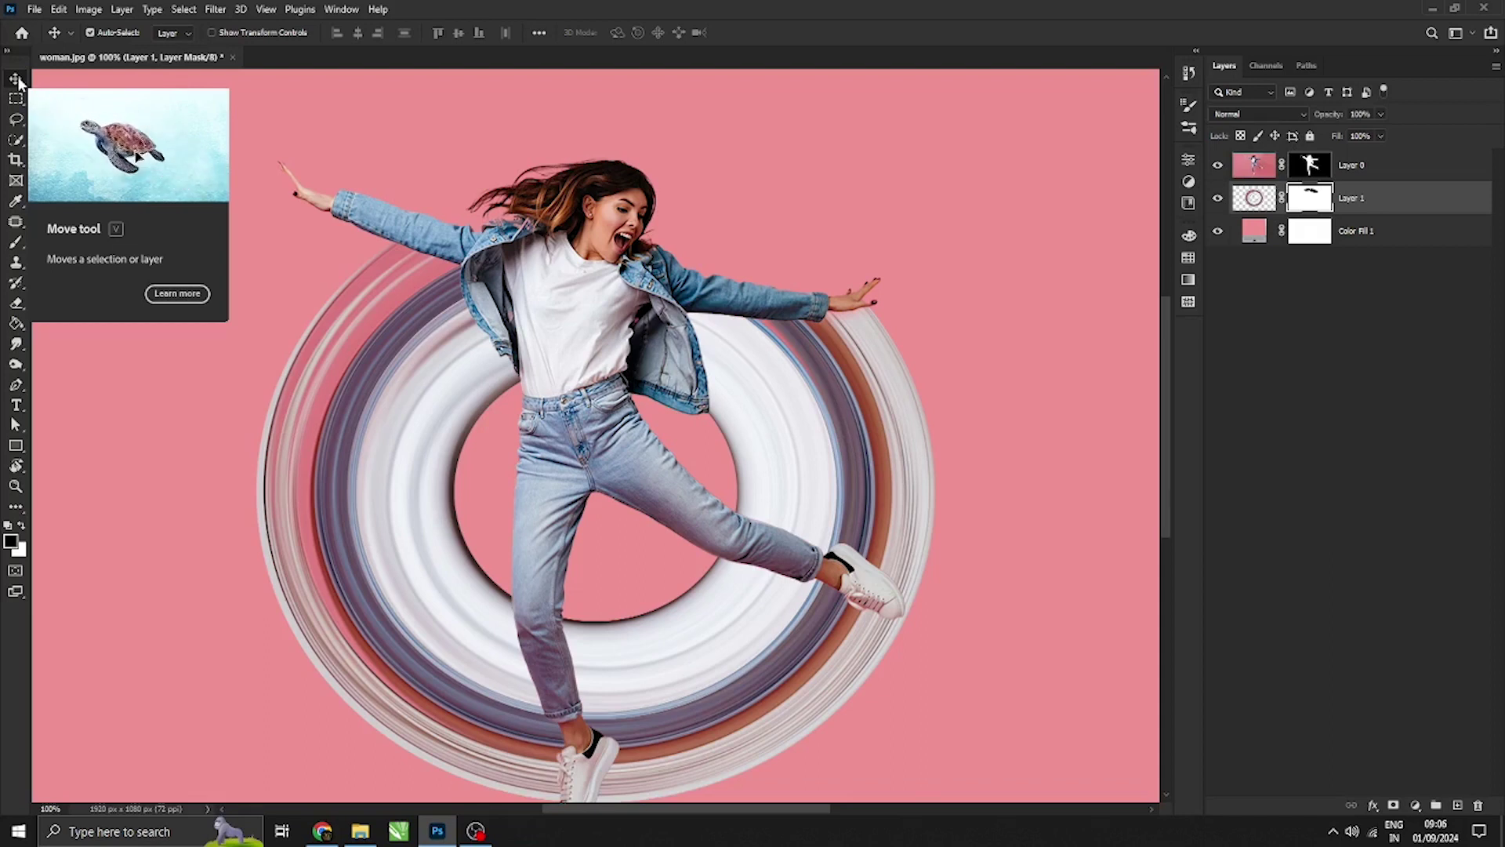
Add a Drop Shadow effect to the woman's layer, Layer 0, with the Multiply blend mode
{"action": "left_click", "coordinate": [1425, 167]}
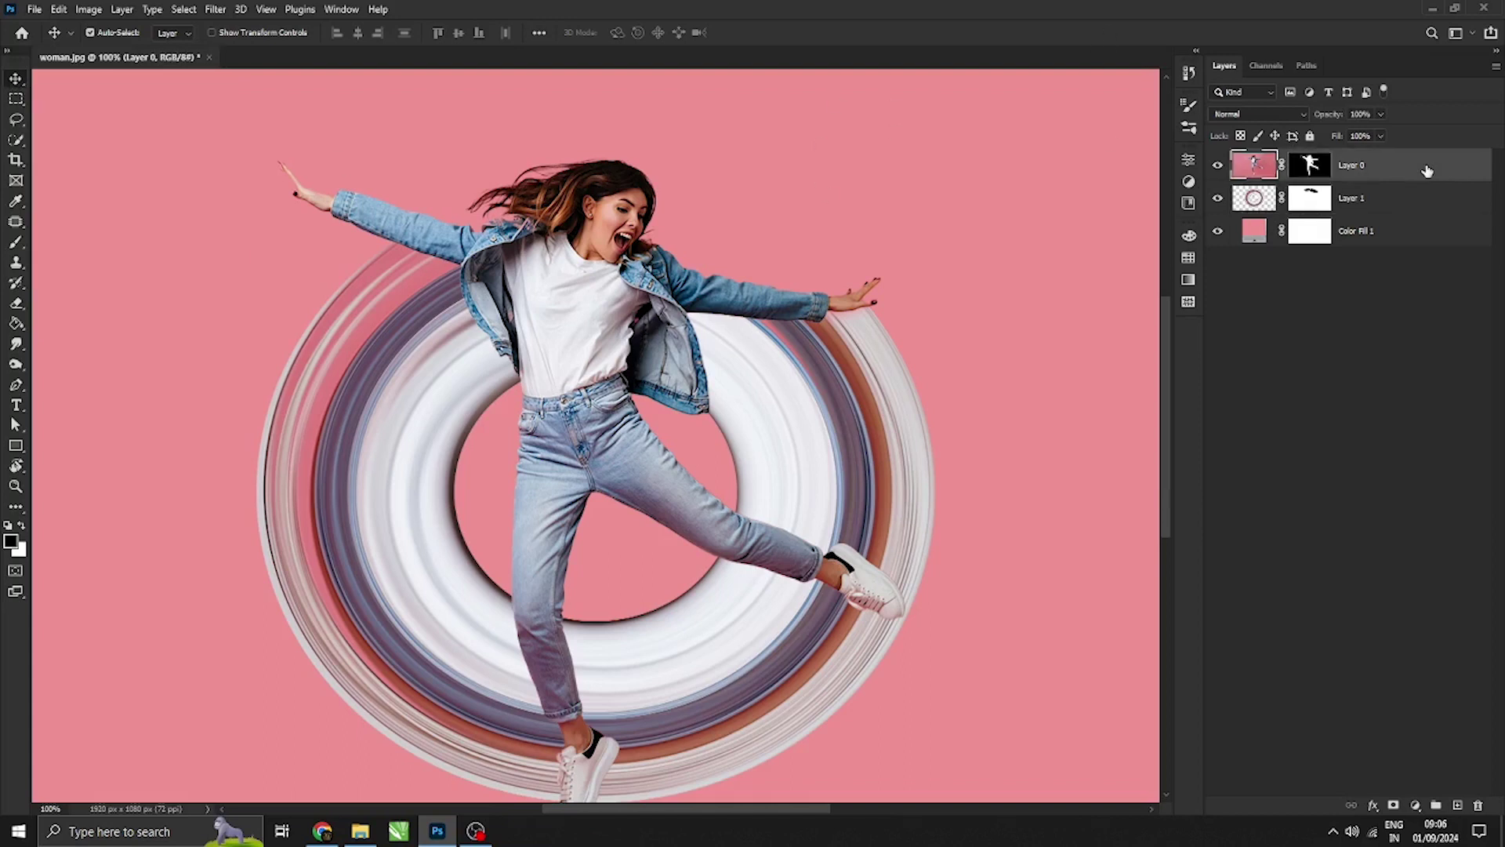
{"action": "left_click", "coordinate": [1373, 805]}
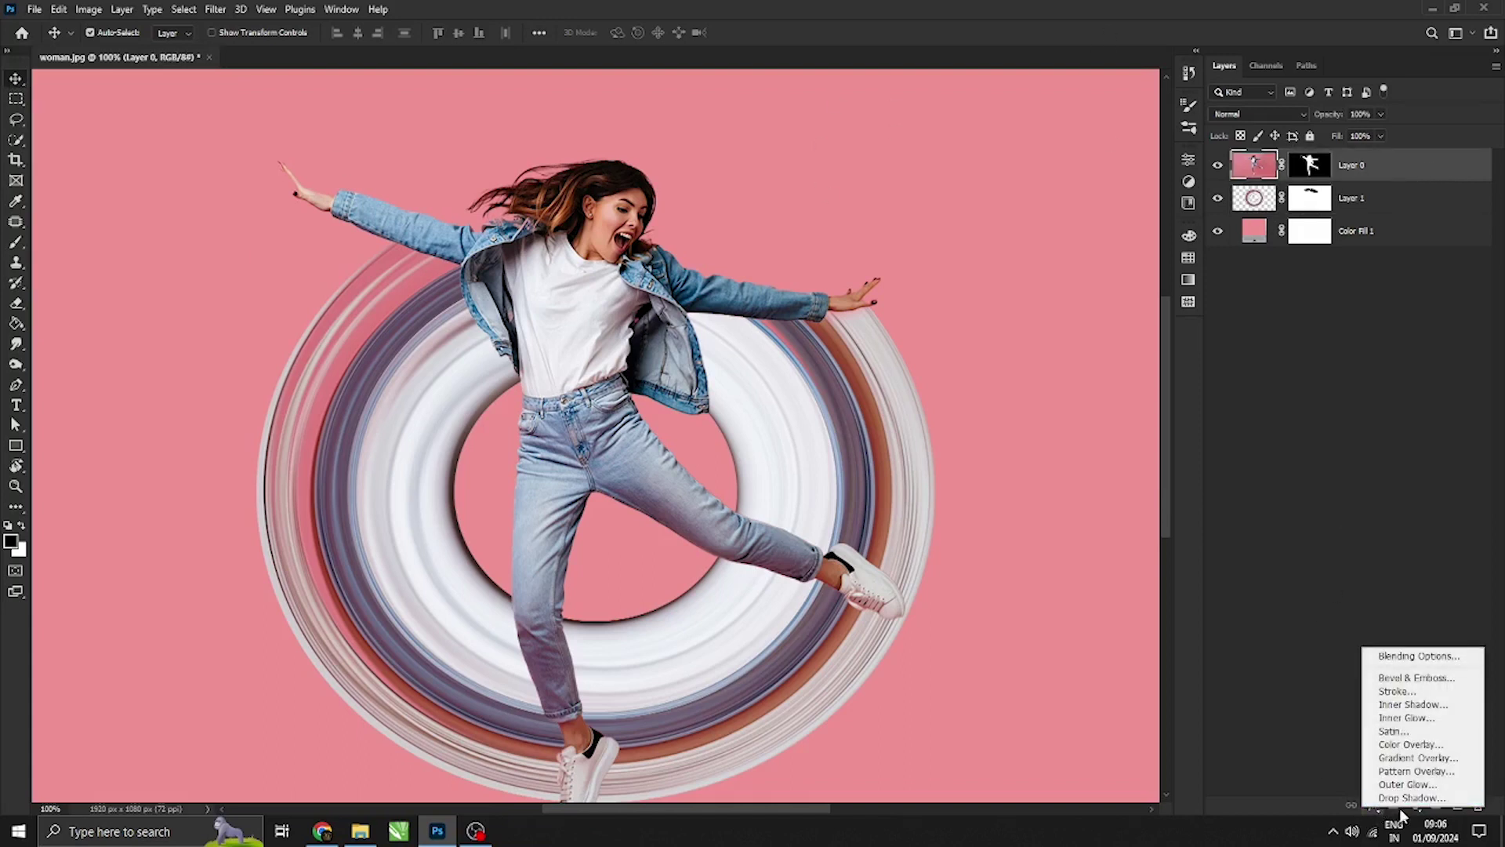
{"action": "left_click", "coordinate": [1411, 801]}
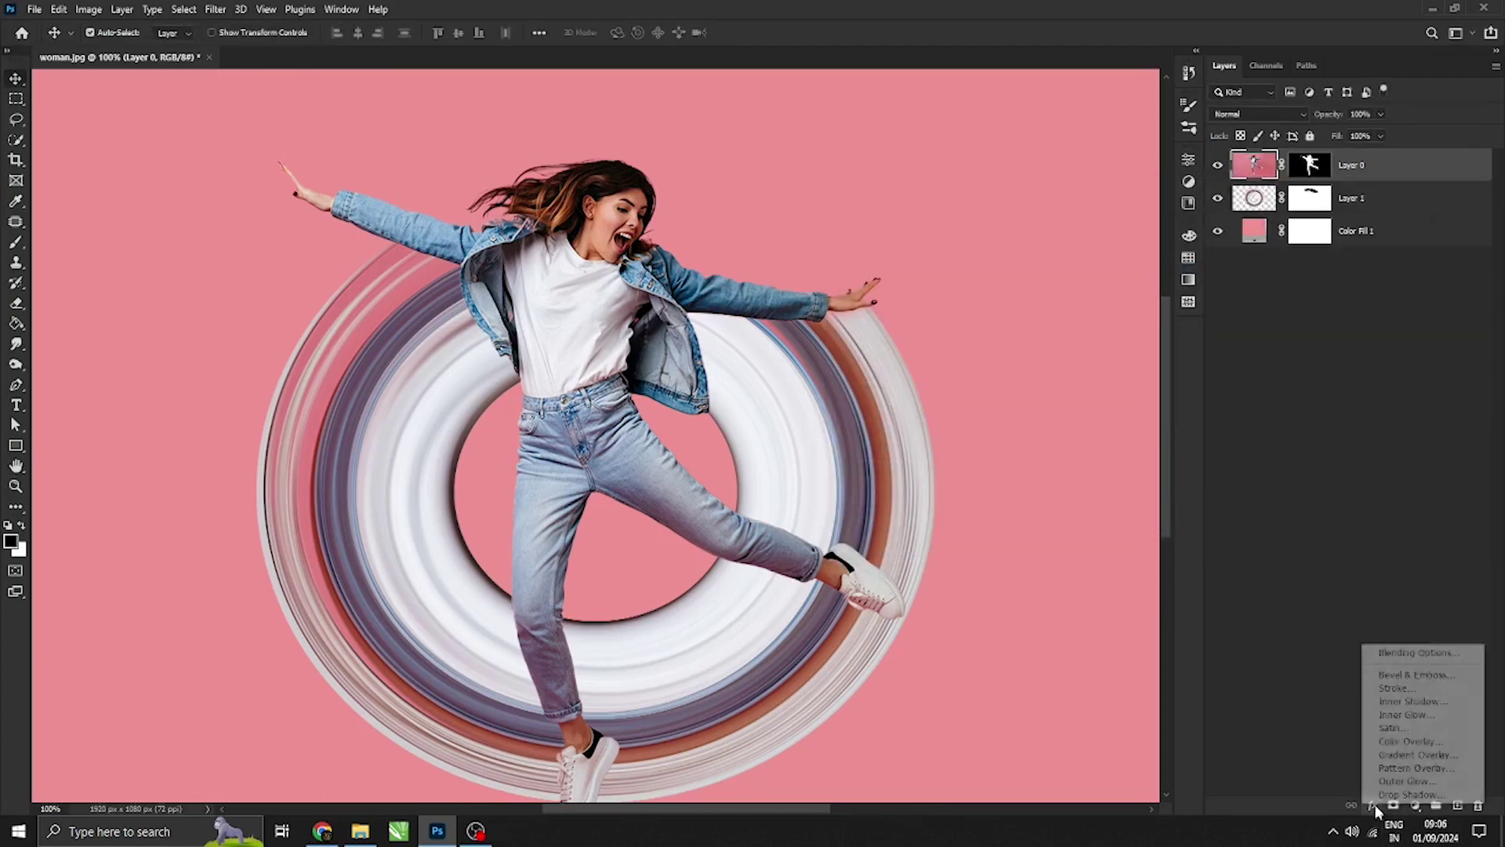
{"action": "left_click", "coordinate": [1395, 796]}
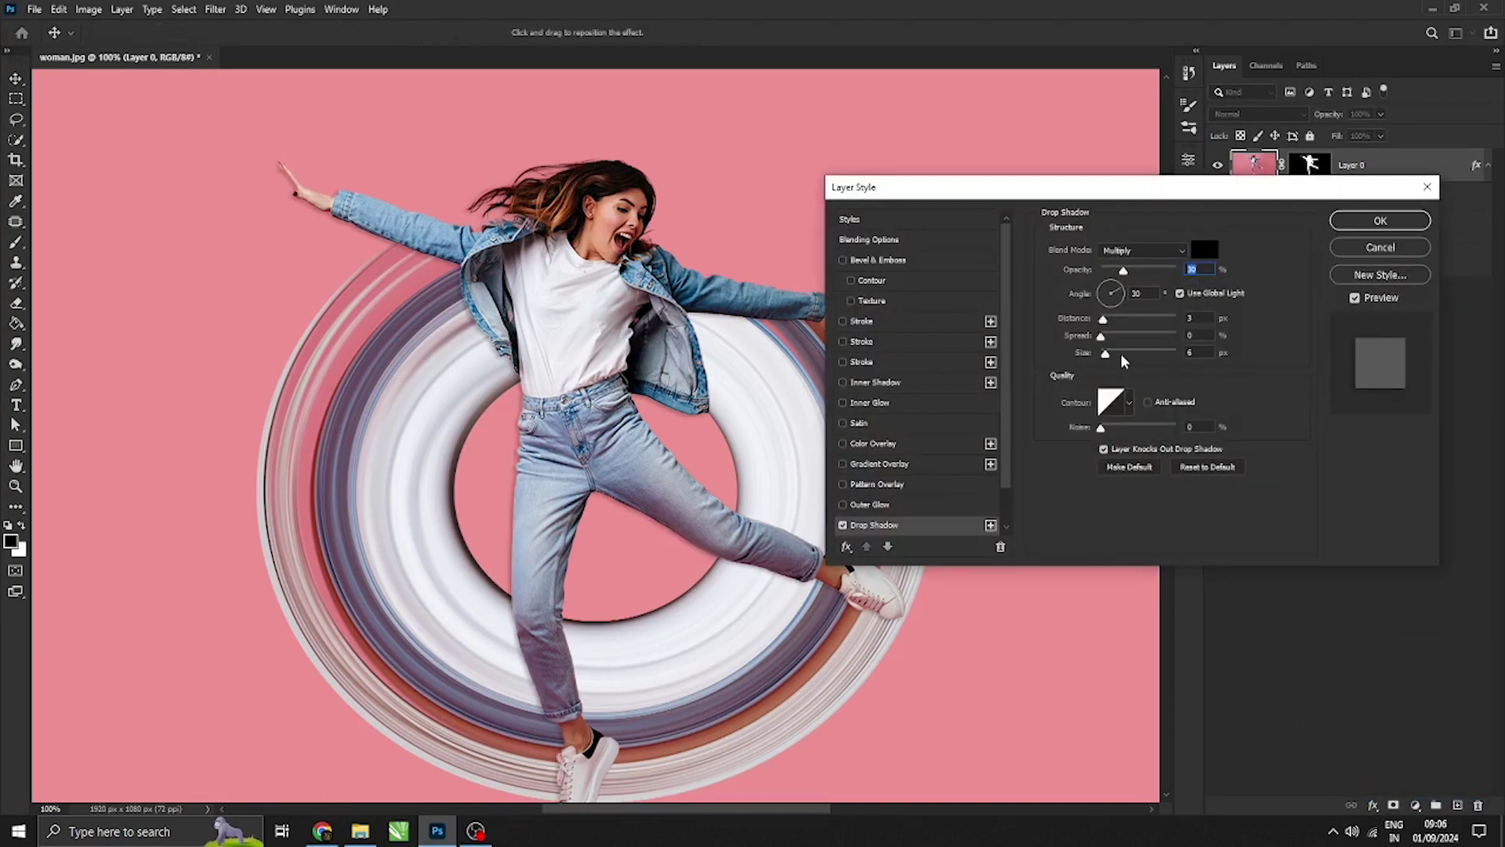
{"action": "left_click", "coordinate": [1140, 249]}
{"action": "left_click", "coordinate": [1139, 246]}
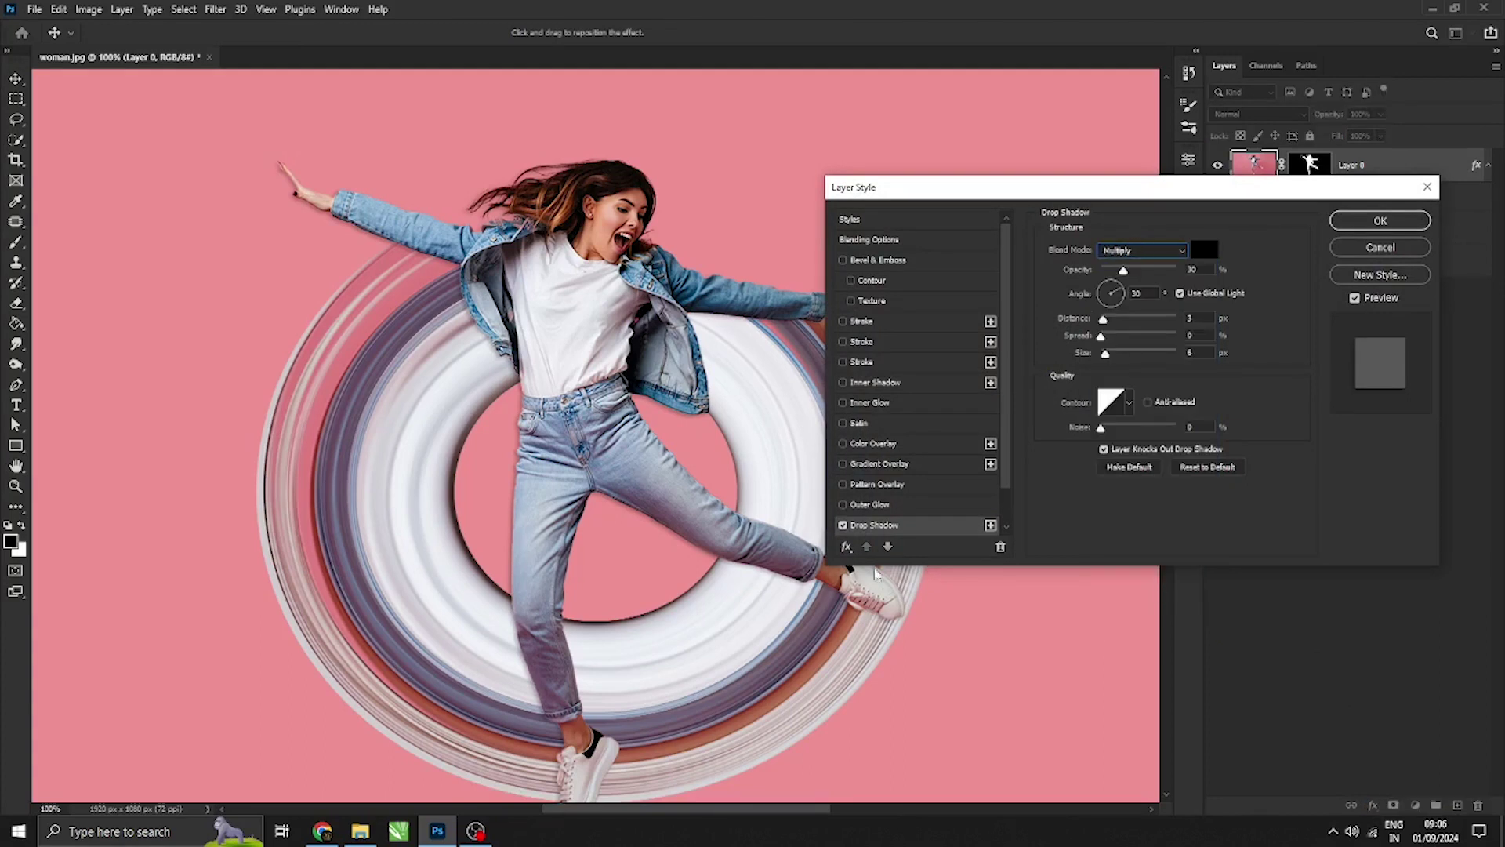
Set the drop shadow to 33% opacity, 11 px distance, 7% spread, 32 px size and 0% noise, and apply it
{"action": "left_click_drag", "start_coordinate": [1124, 272], "coordinate": [1122, 275]}
{"action": "left_click_drag", "start_coordinate": [1105, 326], "coordinate": [1116, 359]}
{"action": "mouse_move", "coordinate": [1123, 273]}
{"action": "left_mouse_down"}
{"action": "mouse_move", "coordinate": [1166, 272]}
{"action": "mouse_move", "coordinate": [1127, 276]}
{"action": "left_mouse_up"}
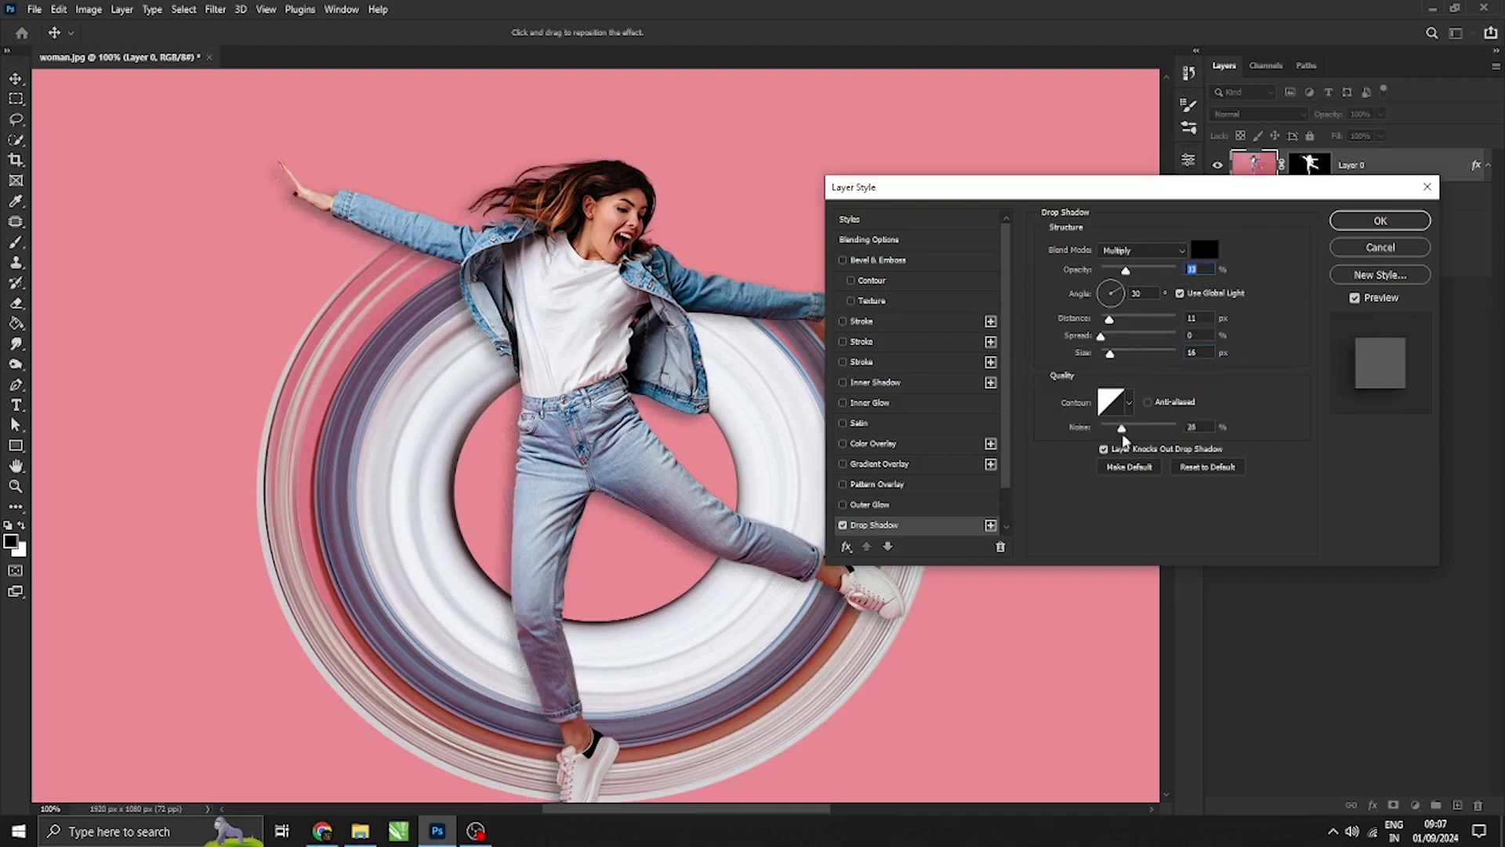
{"action": "left_click", "coordinate": [1070, 430]}
{"action": "left_click_drag", "start_coordinate": [1110, 354], "coordinate": [1116, 358]}
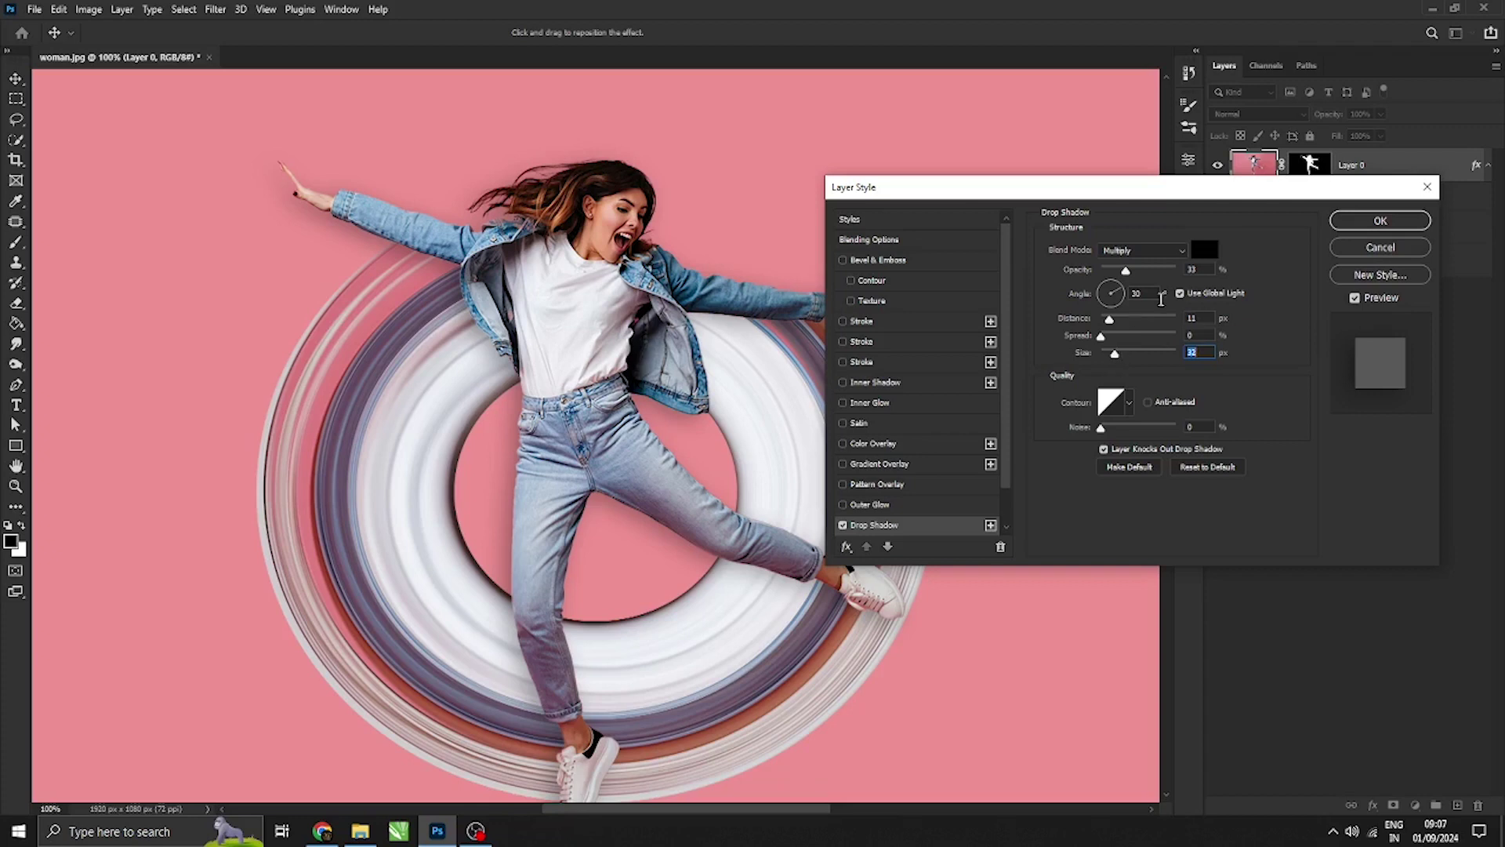
{"action": "left_click_drag", "start_coordinate": [1100, 336], "coordinate": [1110, 349]}
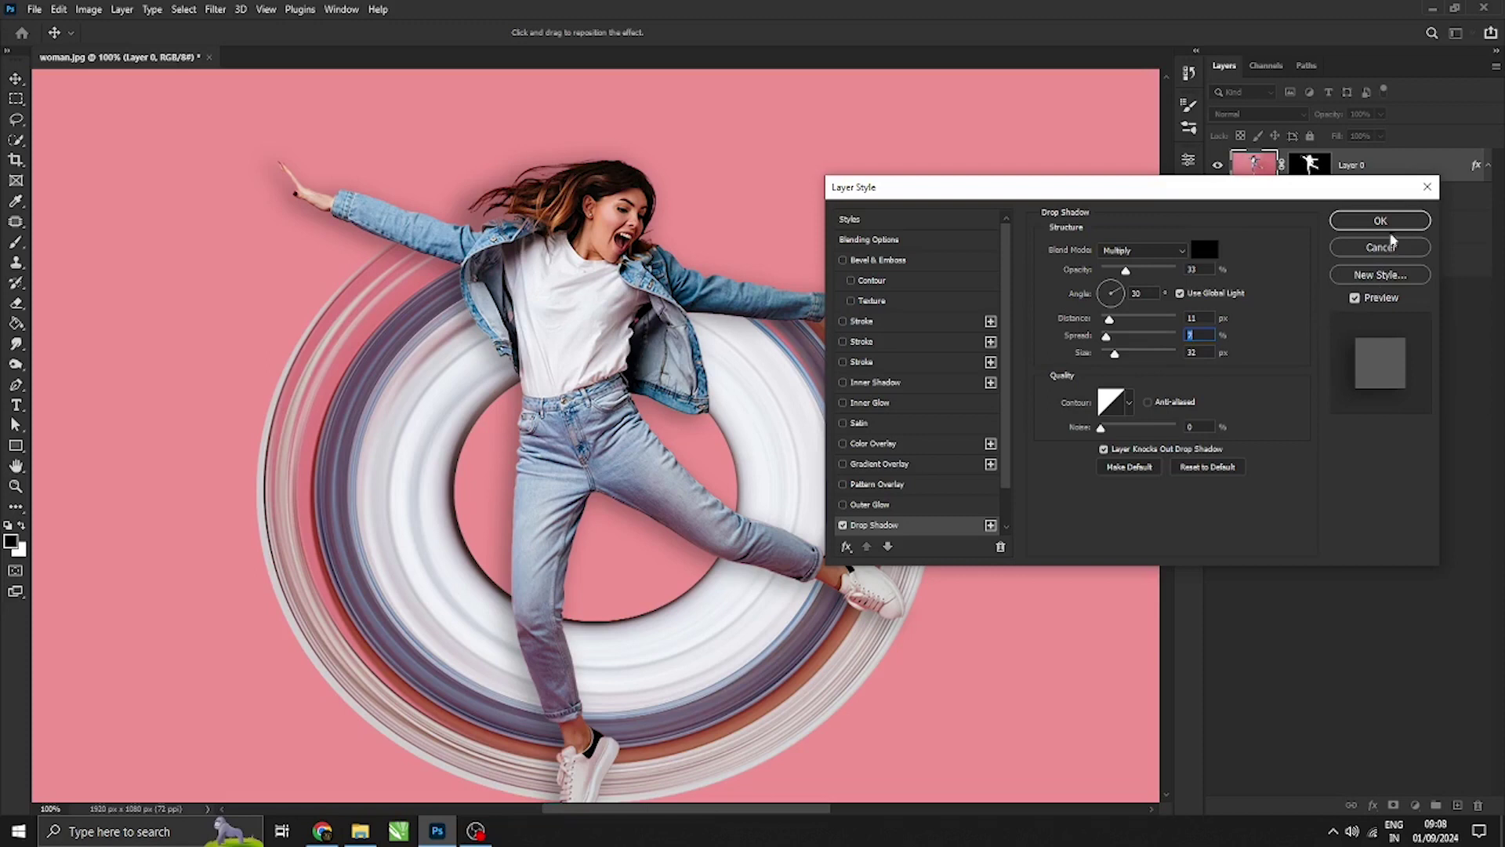
{"action": "left_click", "coordinate": [1389, 227]}
Separate Layer 0's drop shadow into its own layer and add a layer mask to that shadow layer
{"action": "right_click", "coordinate": [1305, 207]}
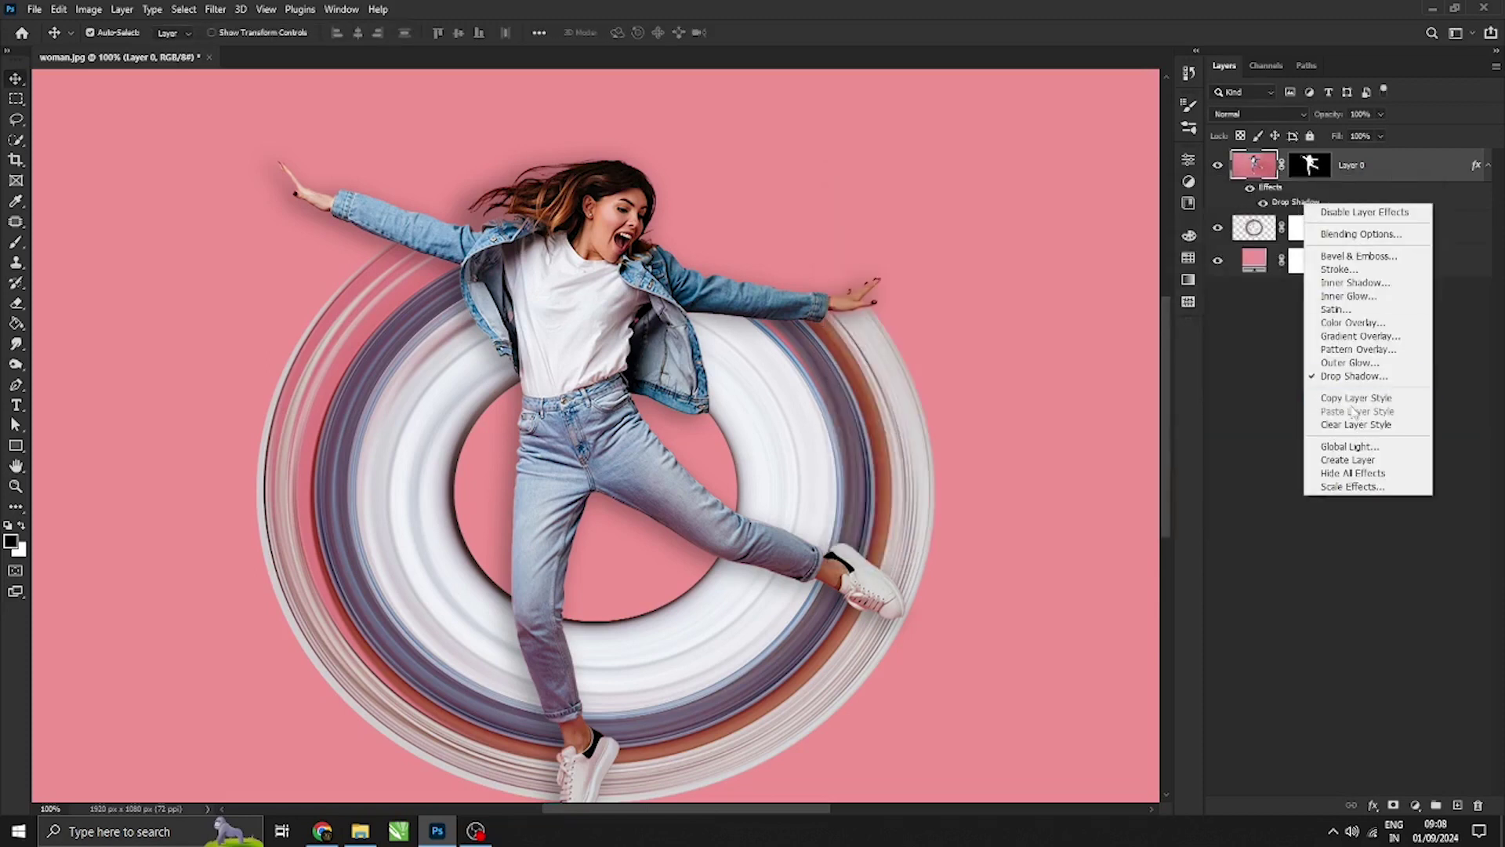
{"action": "left_click", "coordinate": [1368, 459]}
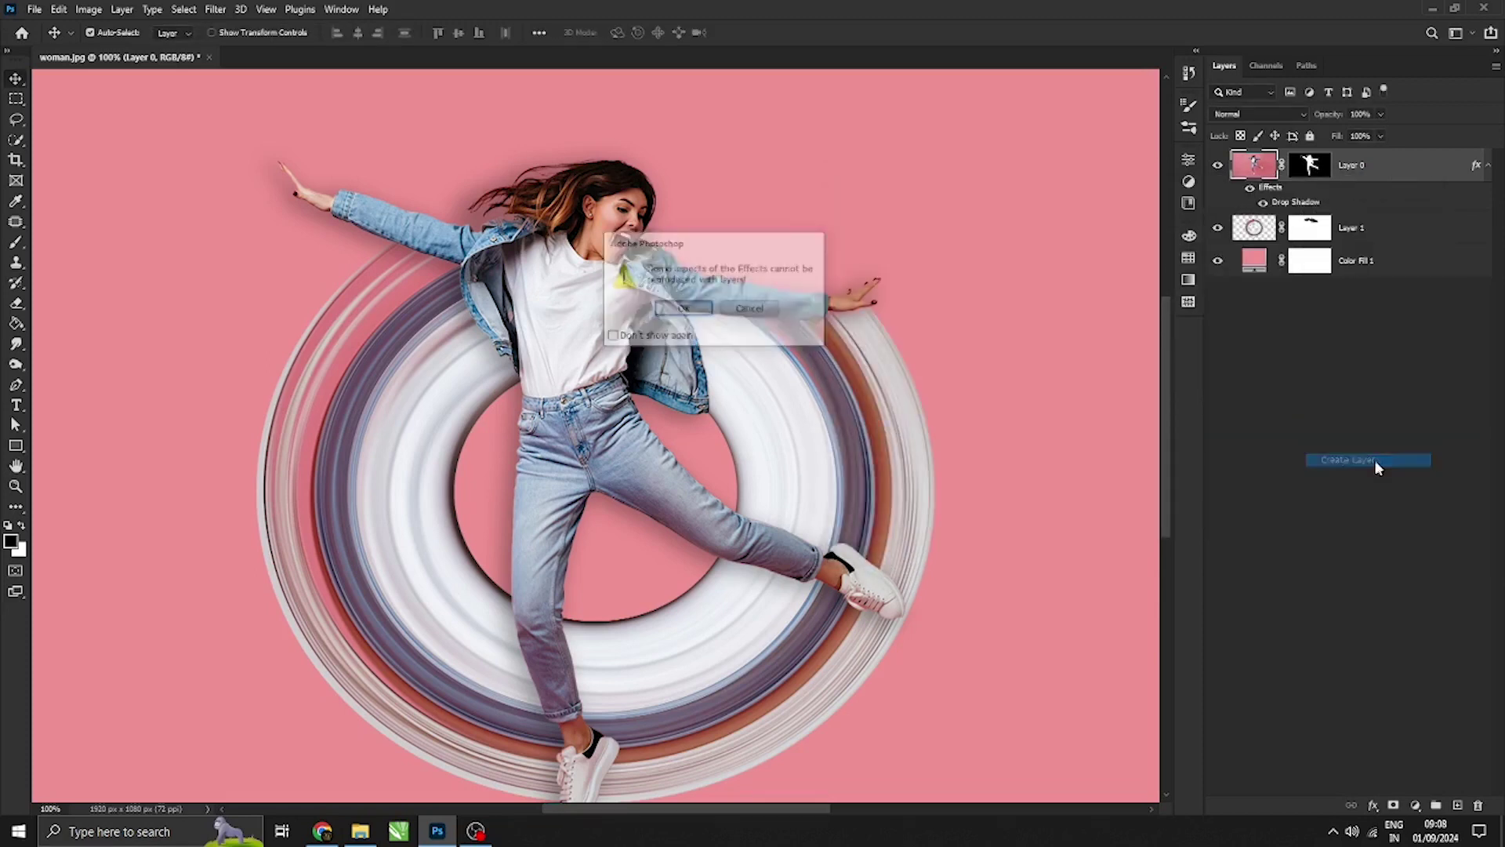
{"action": "key", "text": "Return"}
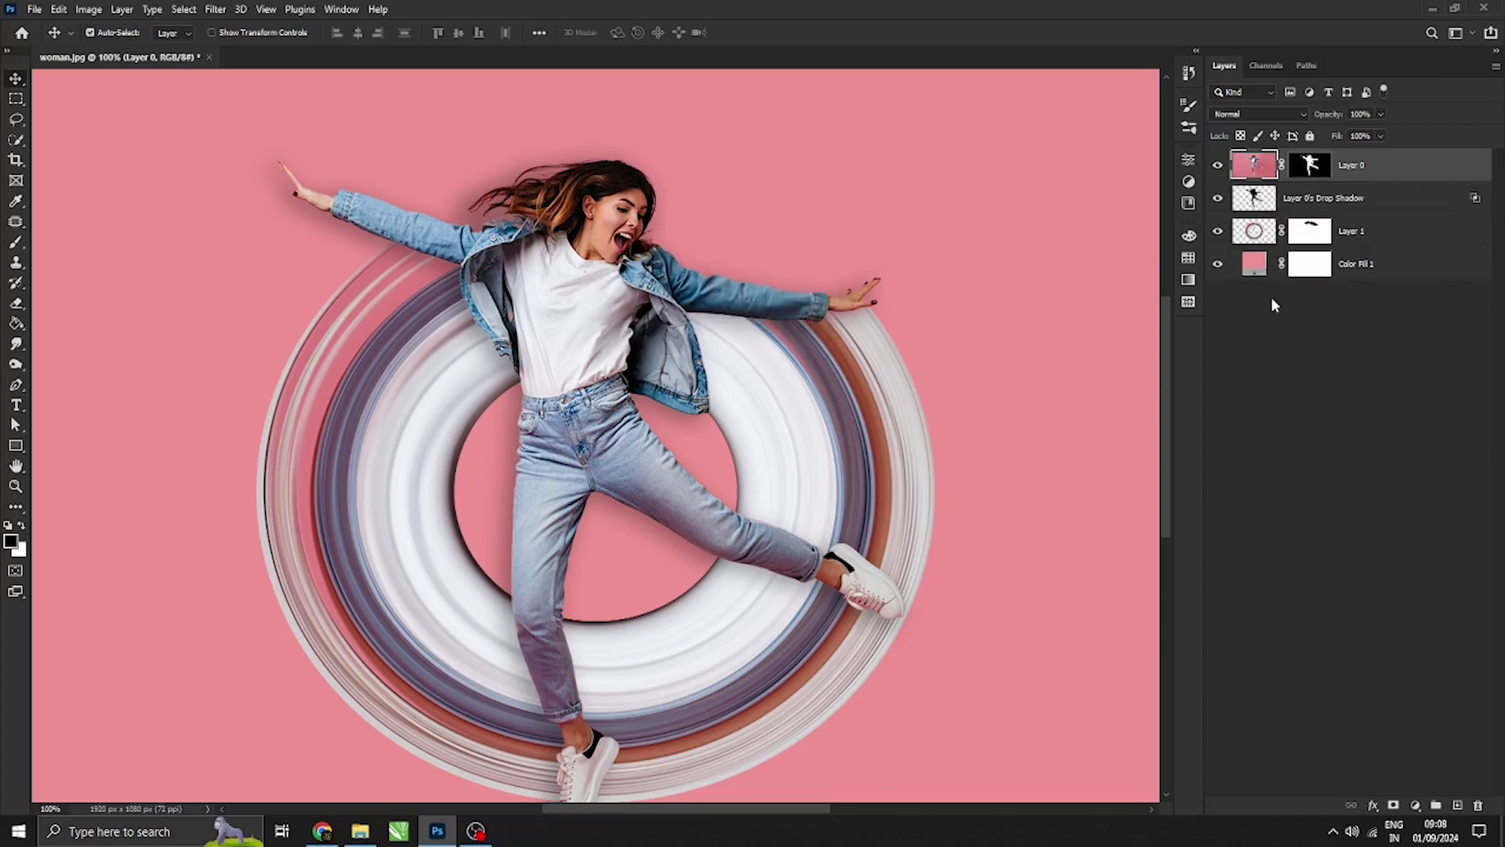
{"action": "left_click", "coordinate": [1316, 199]}
{"action": "left_click", "coordinate": [1393, 805]}
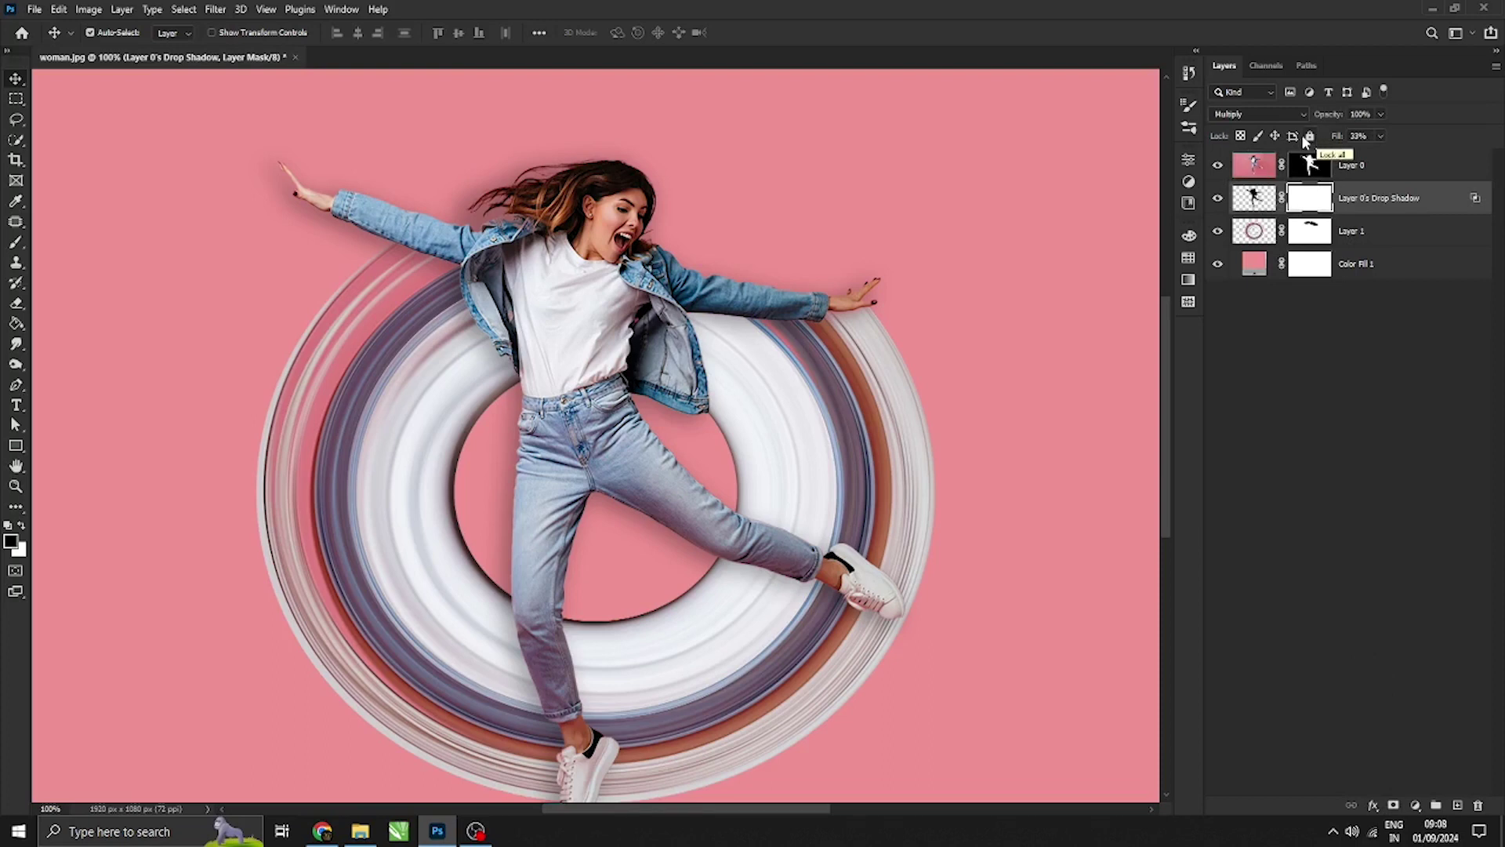
Paint black on the shadow layer's mask with a 78 px Soft Round brush to hide the shadow around the lower shoe, raised hand and hair
{"action": "scroll", "coordinate": [604, 554], "scroll_direction": "down", "scroll_amount": 3}
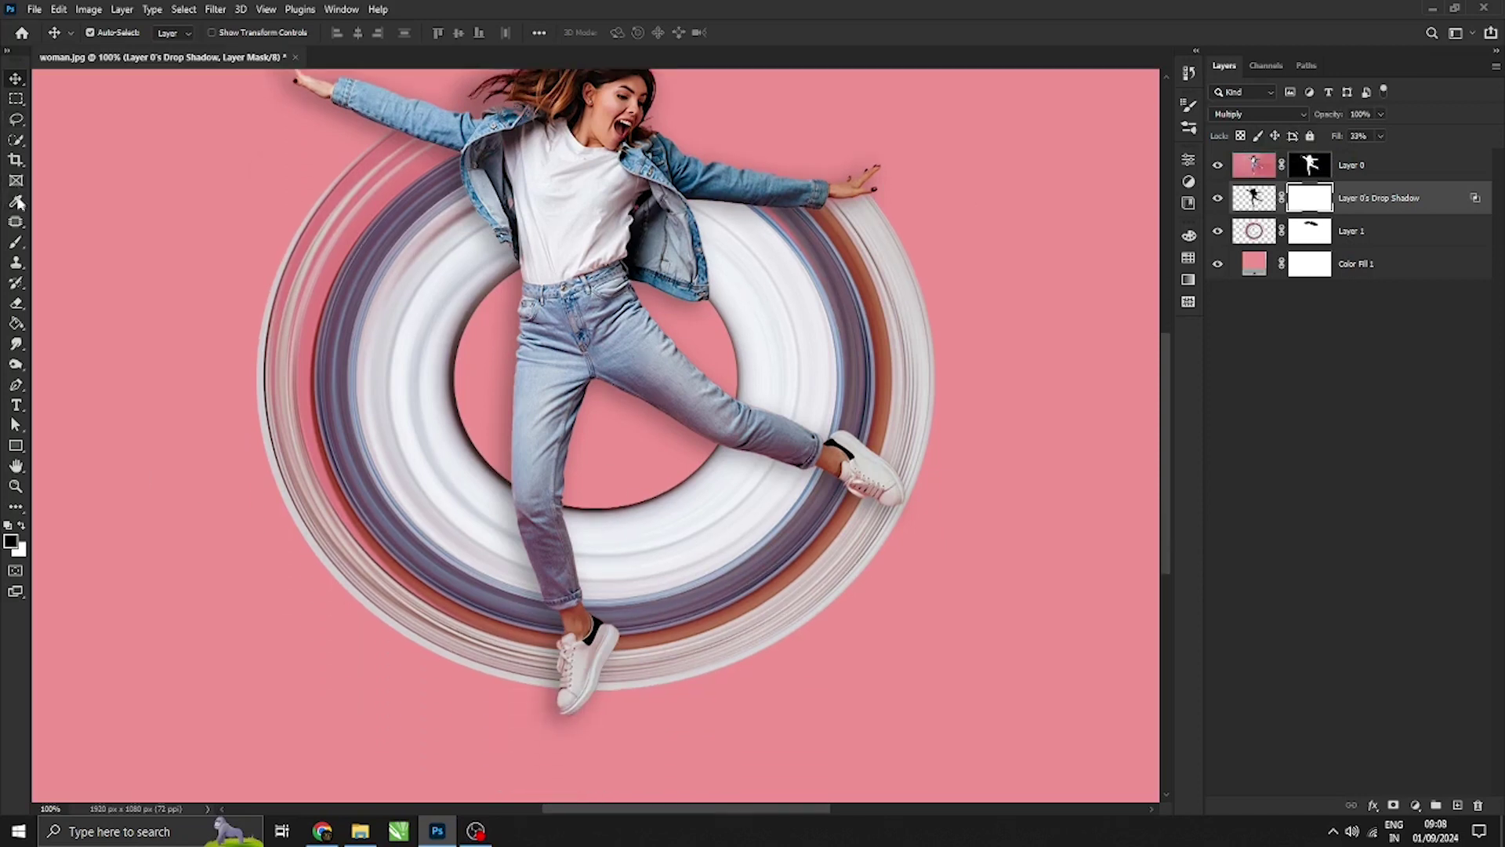
{"action": "left_click", "coordinate": [16, 242]}
{"action": "left_click", "coordinate": [113, 32]}
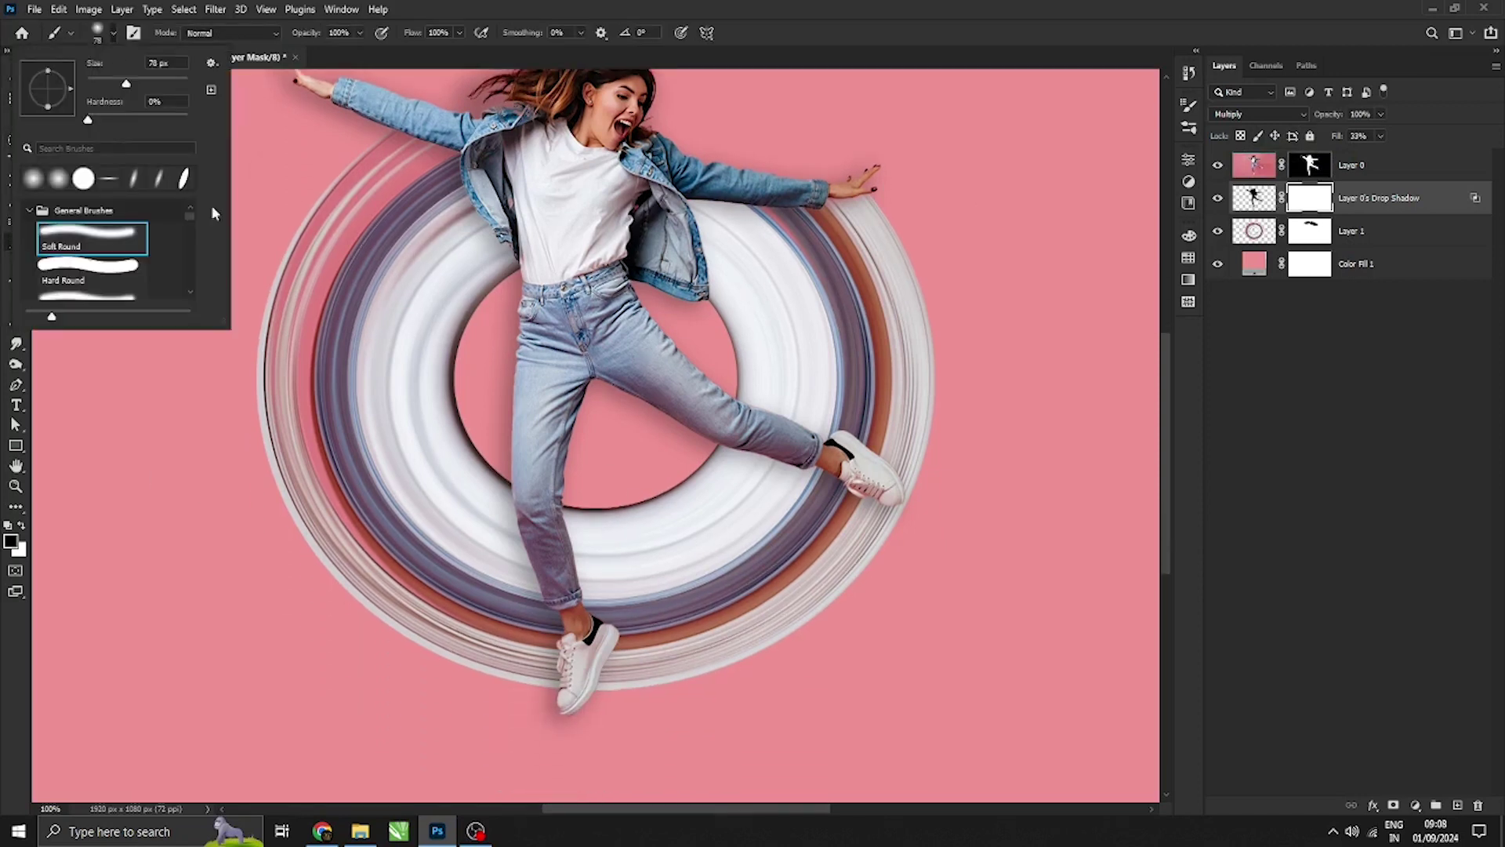
{"action": "left_click", "coordinate": [547, 724]}
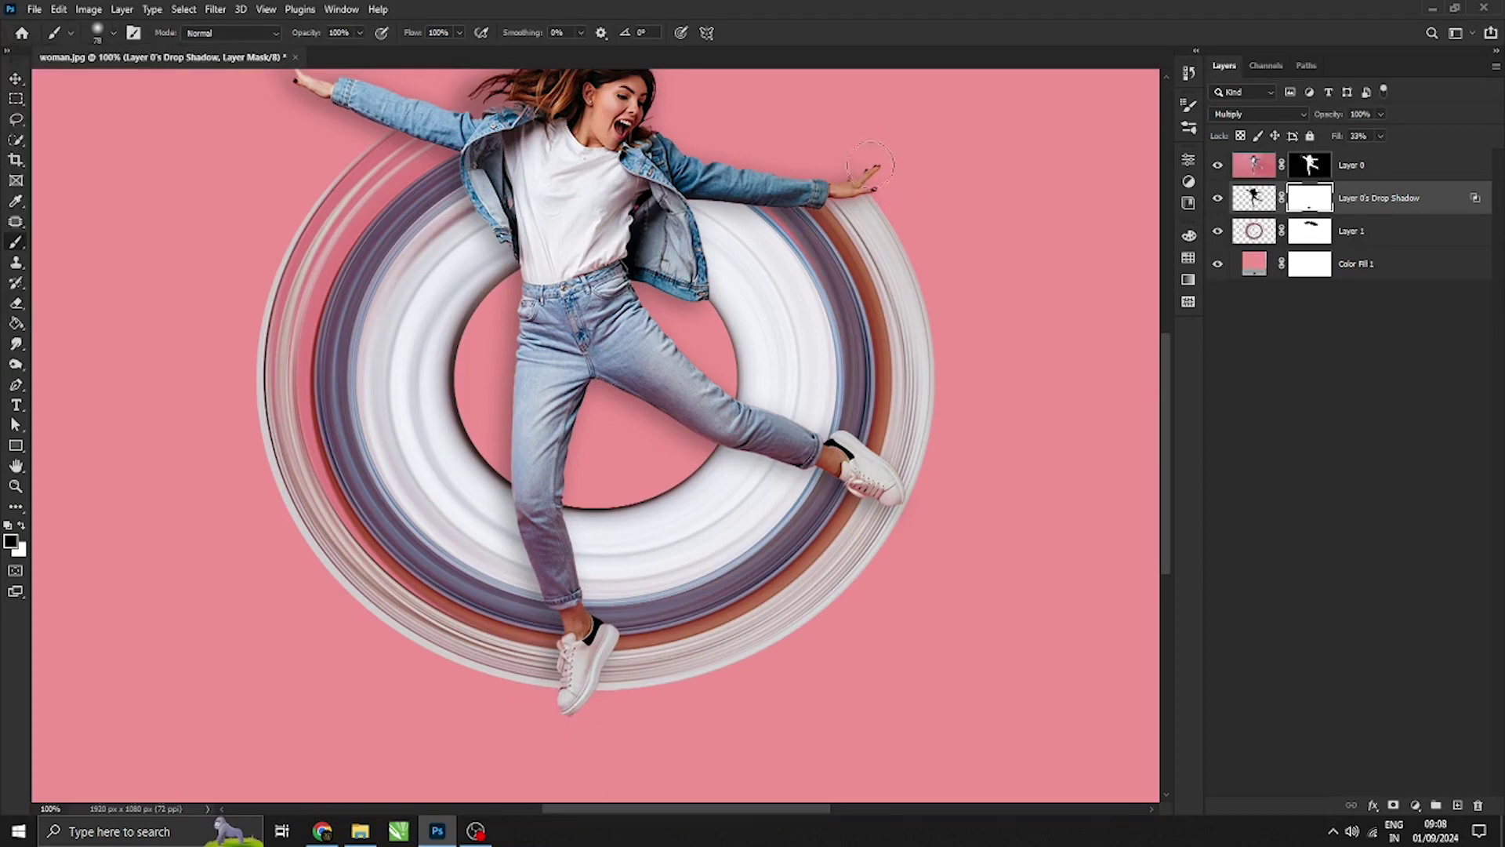
{"action": "scroll", "coordinate": [858, 172], "scroll_direction": "up", "scroll_amount": 3}
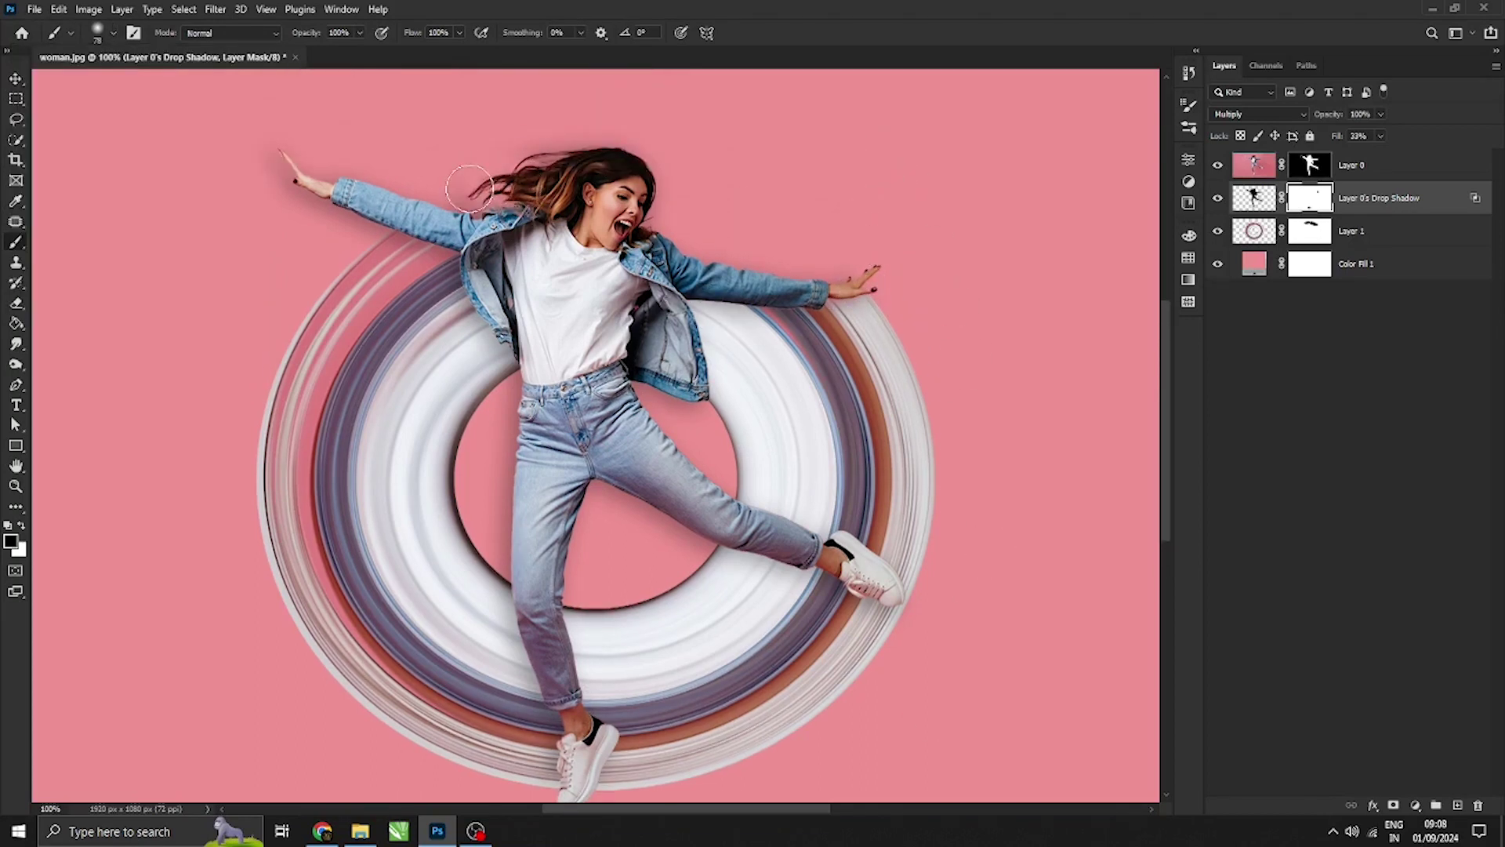
{"action": "left_click_drag", "start_coordinate": [558, 161], "coordinate": [571, 161]}
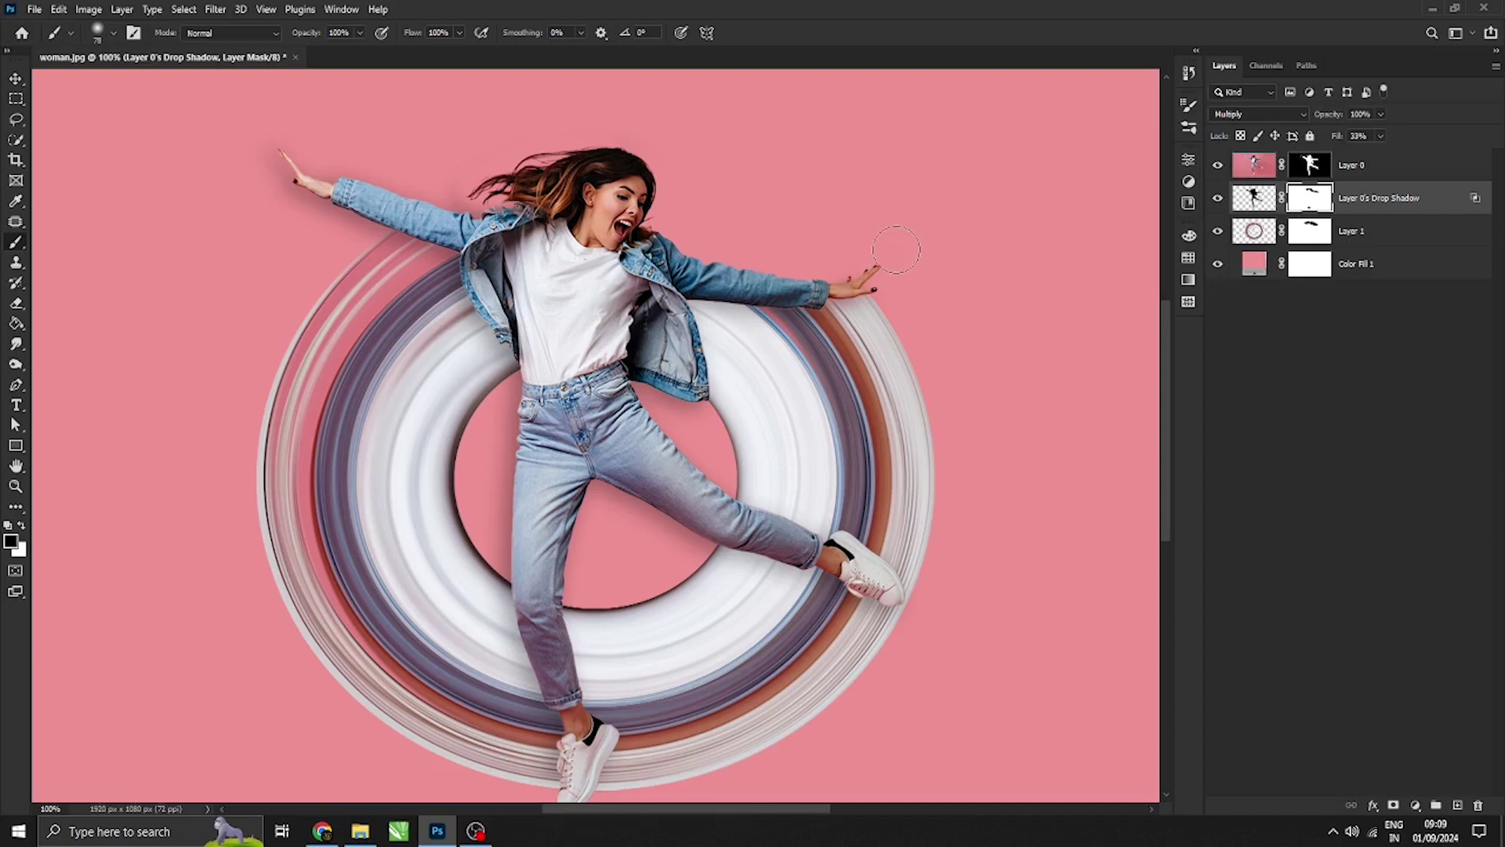
On a new layer above Color Fill 1, paint a soft black spot below the woman's lower shoe at 50% brush opacity
{"action": "left_click", "coordinate": [1403, 267]}
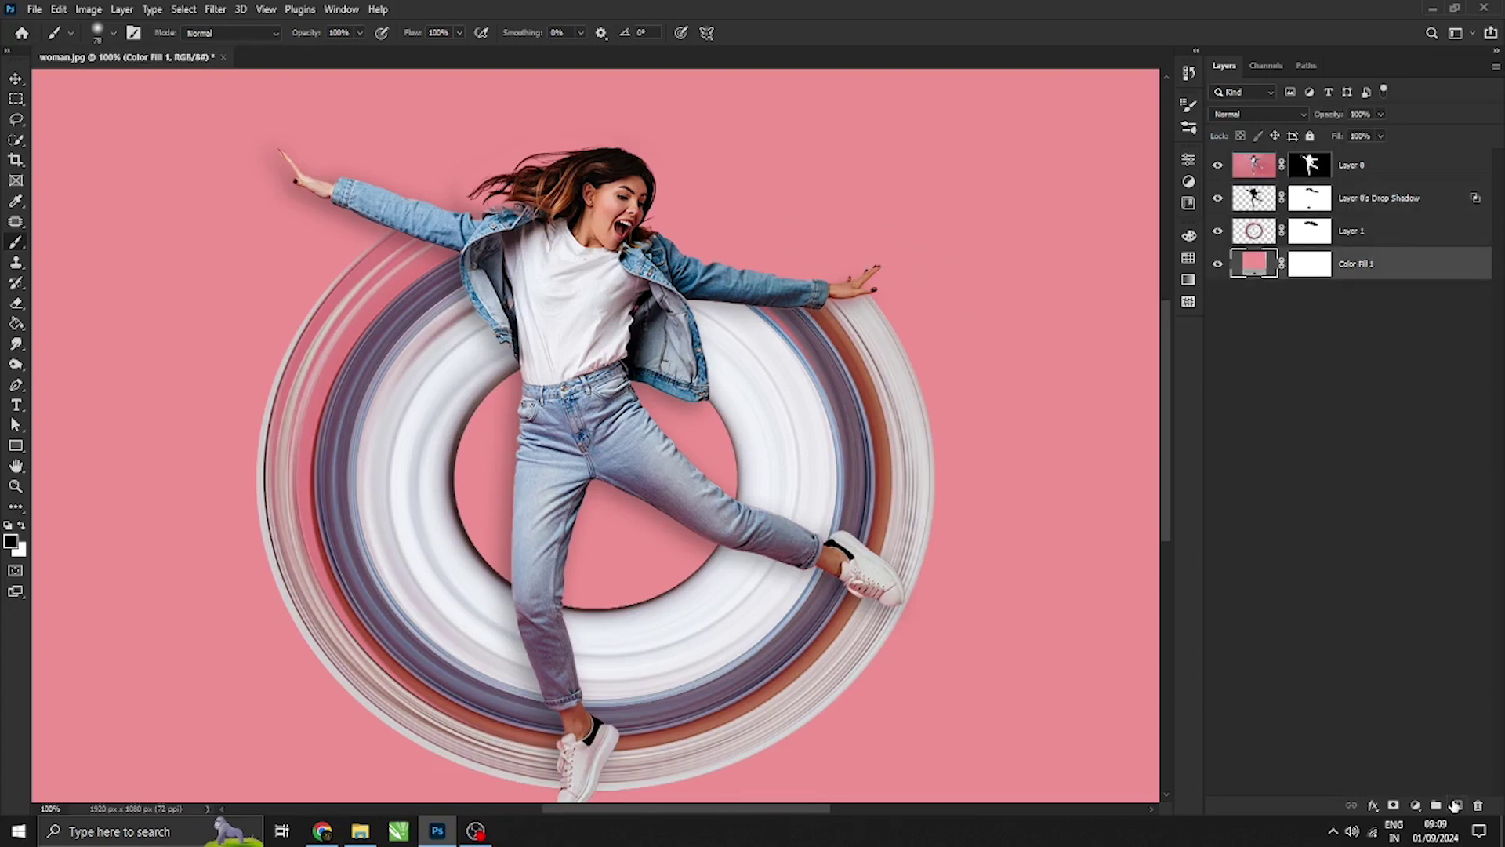
{"action": "left_click", "coordinate": [1455, 805]}
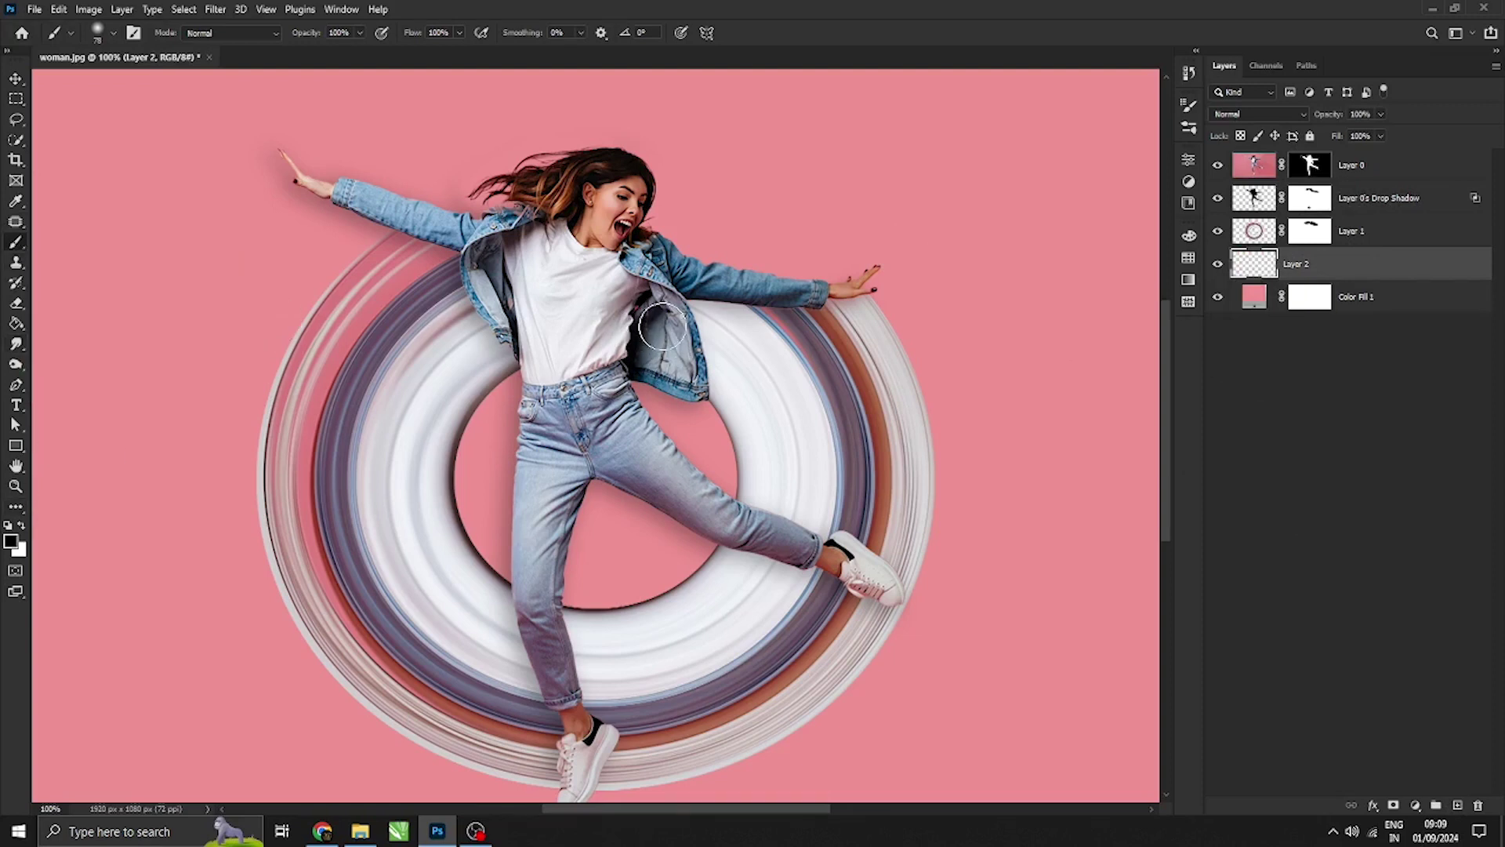
{"action": "left_click", "coordinate": [359, 32]}
{"action": "left_click_drag", "start_coordinate": [357, 54], "coordinate": [329, 65]}
{"action": "scroll", "coordinate": [182, 621], "scroll_direction": "down", "scroll_amount": 4}
{"action": "left_click", "coordinate": [564, 687]}
{"action": "left_click", "coordinate": [564, 686]}
{"action": "left_click", "coordinate": [565, 686]}
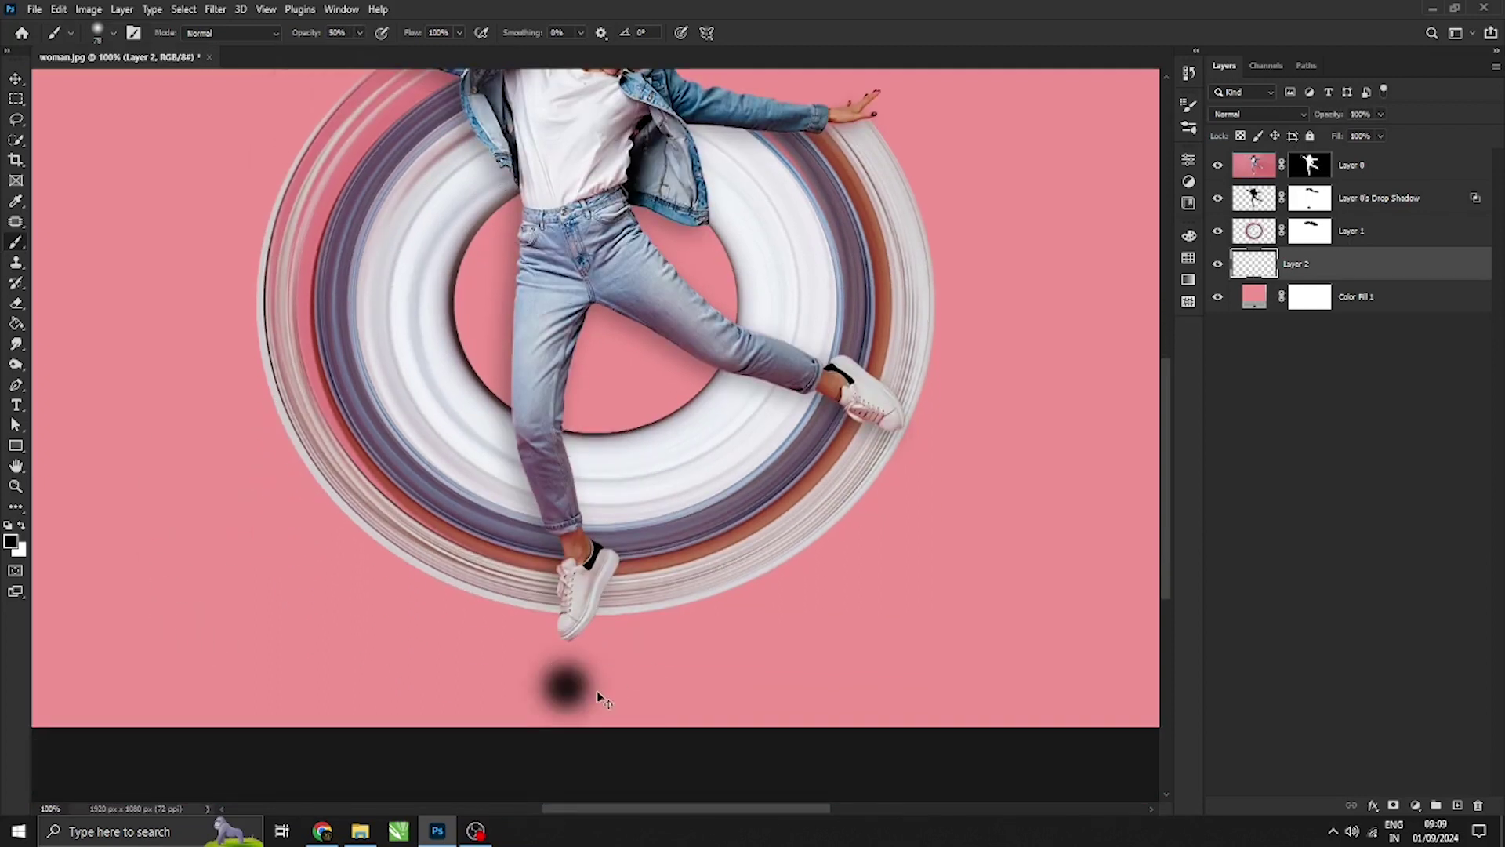
Stretch the black spot to about 473% width and 125% height and place it directly under the lower shoe
{"action": "key", "text": "ctrl+t"}
{"action": "mouse_move", "coordinate": [625, 625]}
{"action": "left_mouse_down"}
{"action": "mouse_move", "coordinate": [765, 672]}
{"action": "mouse_move", "coordinate": [648, 626]}
{"action": "left_mouse_up"}
{"action": "left_click_drag", "start_coordinate": [648, 682], "coordinate": [991, 678]}
{"action": "left_click_drag", "start_coordinate": [781, 692], "coordinate": [627, 662]}
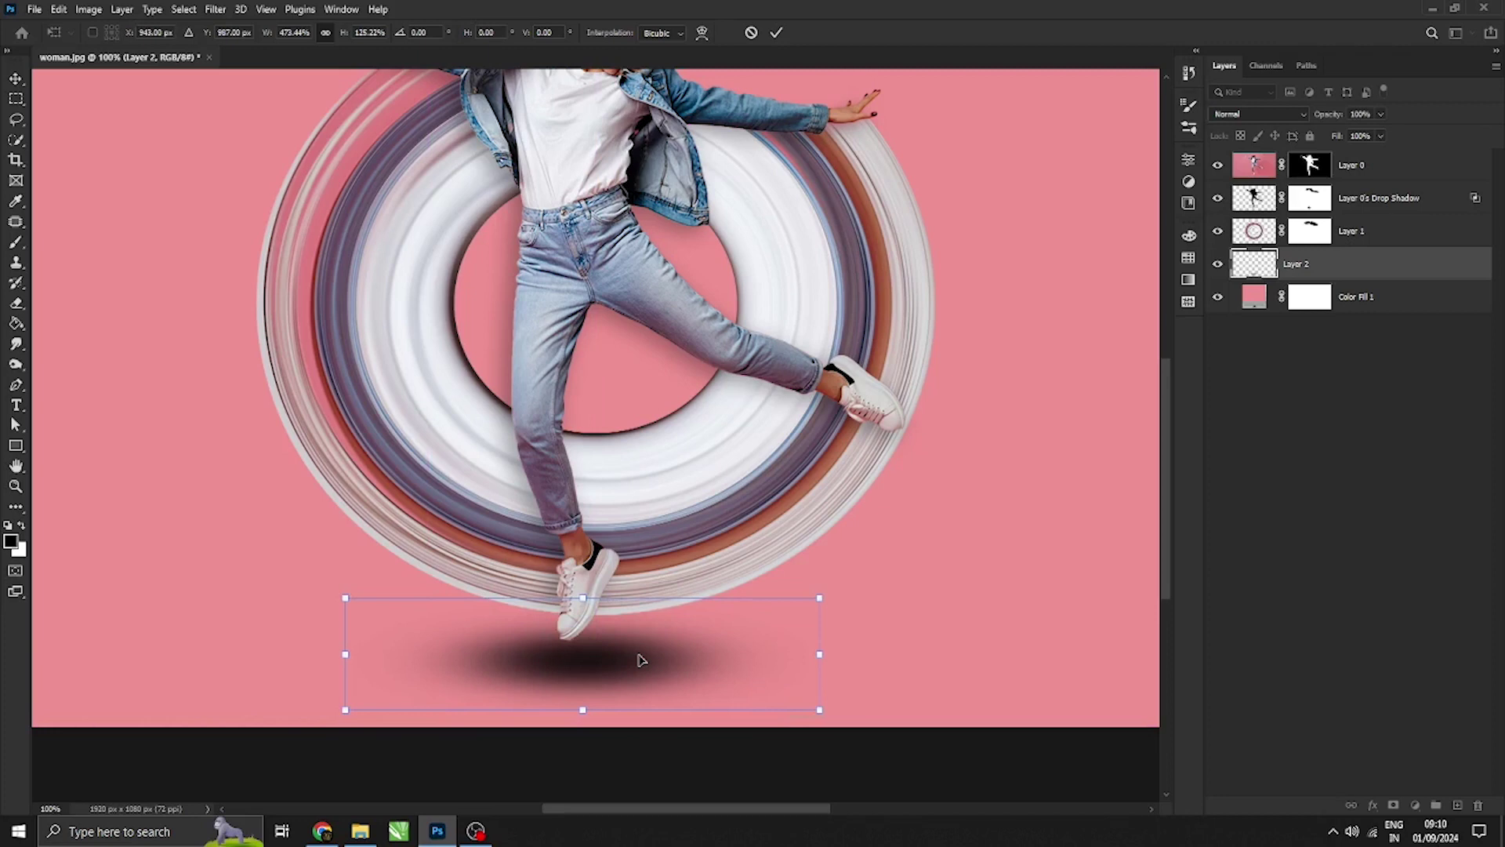
{"action": "key", "text": "Return"}
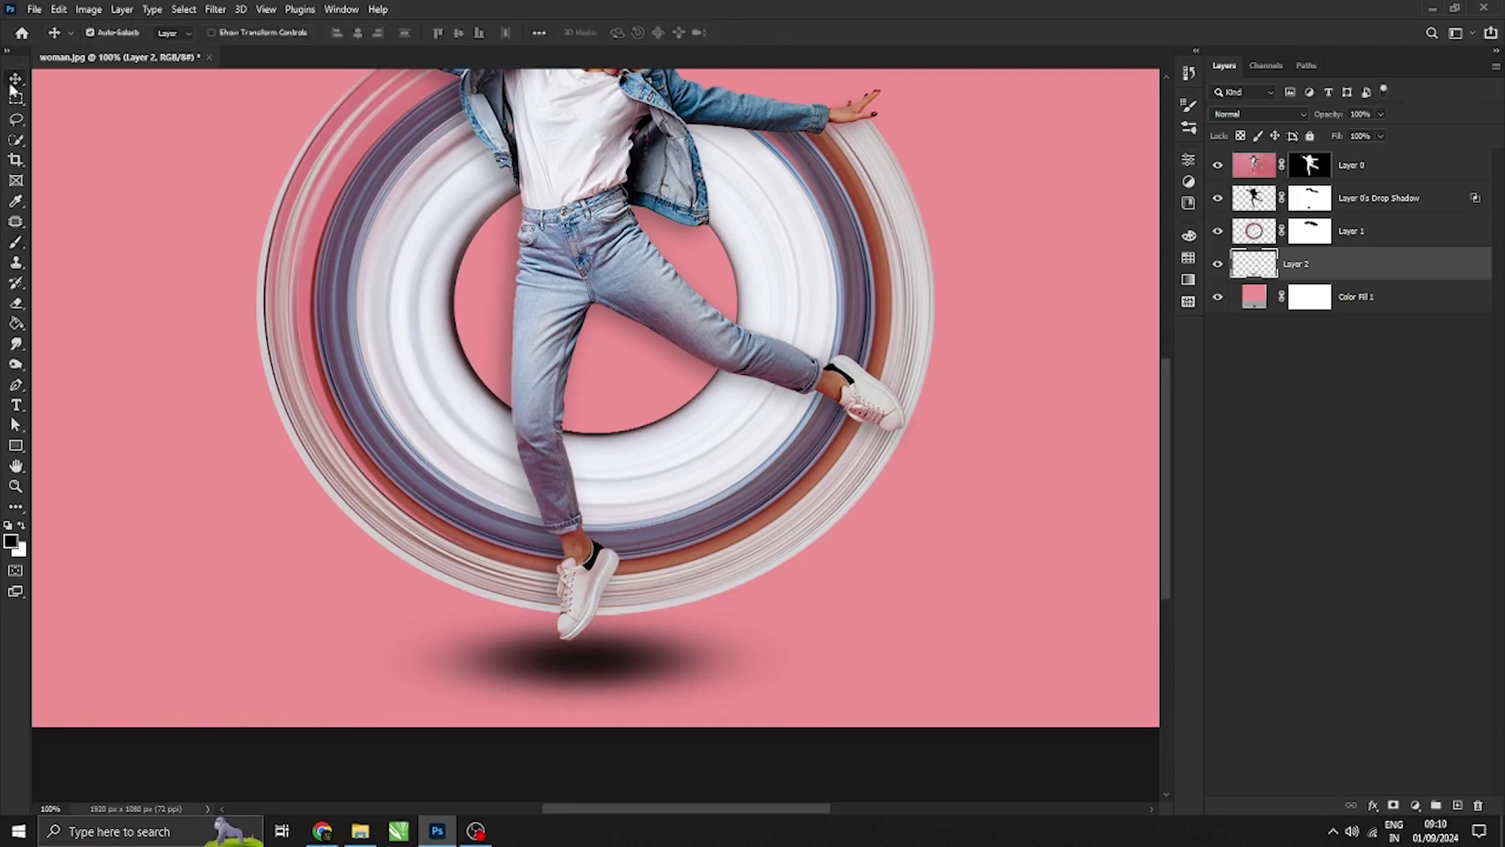
Flatten the ground shadow vertically into a thin ellipse beneath the shoe
{"action": "key", "text": "ctrl+t"}
{"action": "left_click_drag", "start_coordinate": [587, 710], "coordinate": [646, 650]}
{"action": "key", "text": "Return"}
{"action": "key", "text": "ctrl+minus"}
{"action": "key", "text": "ctrl+minus"}
{"action": "key", "text": "ctrl+minus"}
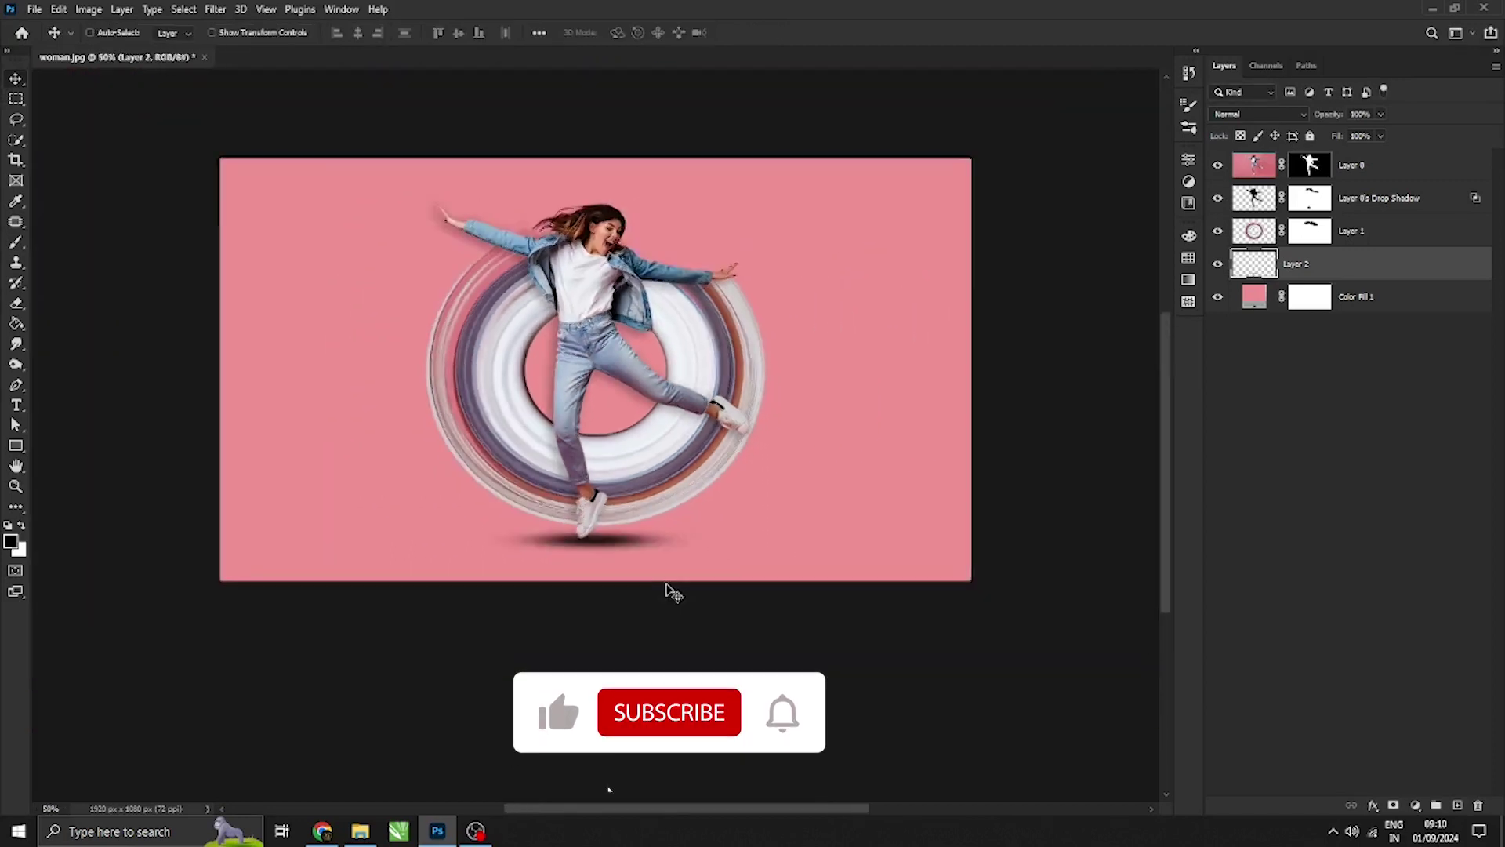
Make a merged copy of the whole canvas from all layers and paste it as a new top layer
{"action": "key", "text": "ctrl+plus"}
{"action": "key", "text": "ctrl+plus"}
{"action": "key", "text": "ctrl+a"}
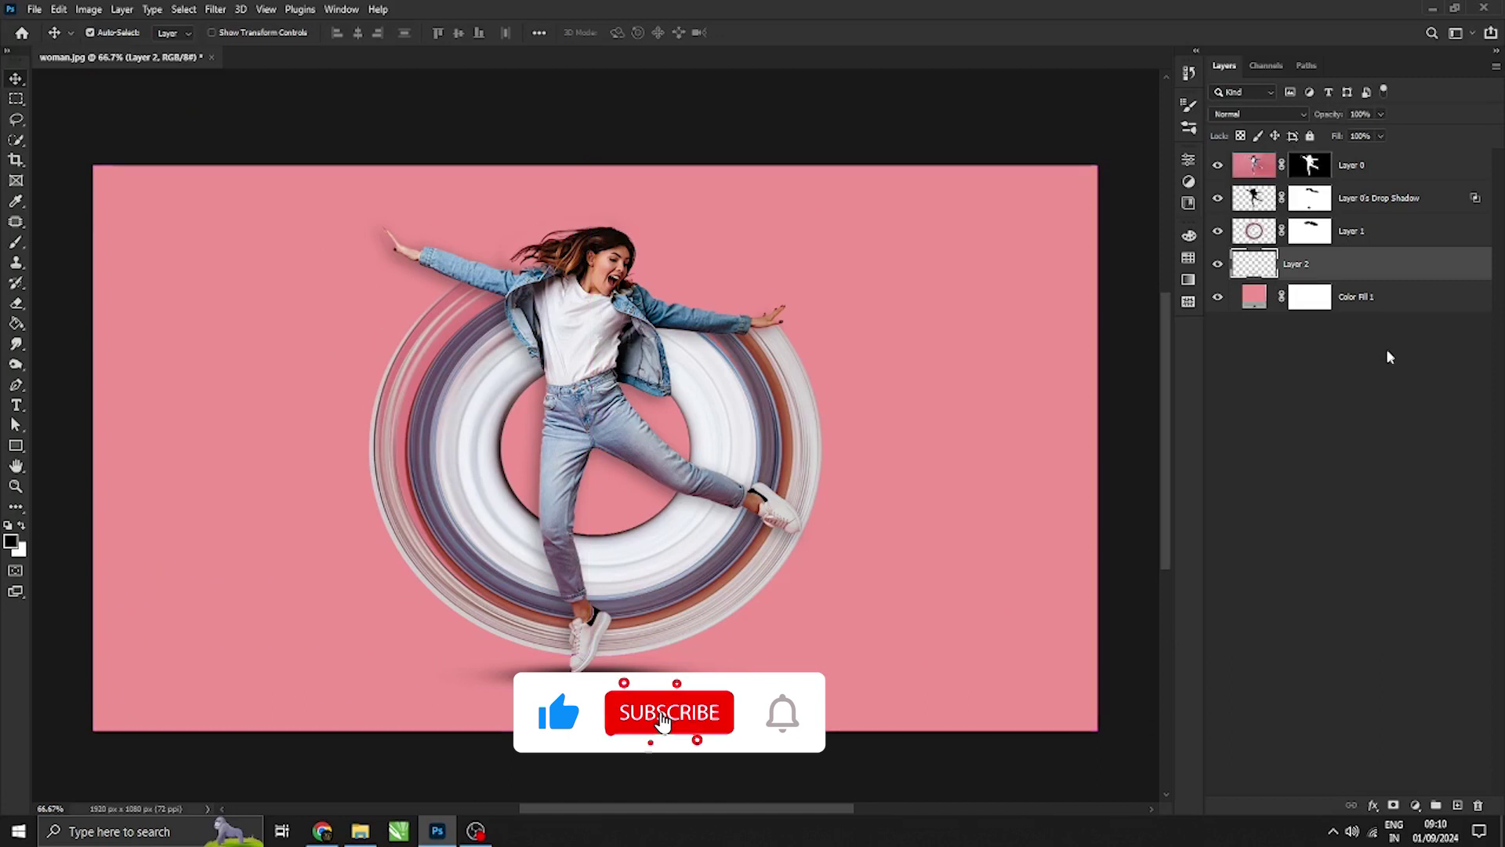
{"action": "left_click", "coordinate": [1411, 297], "text": "shift"}
{"action": "left_click", "coordinate": [1420, 165], "text": "shift"}
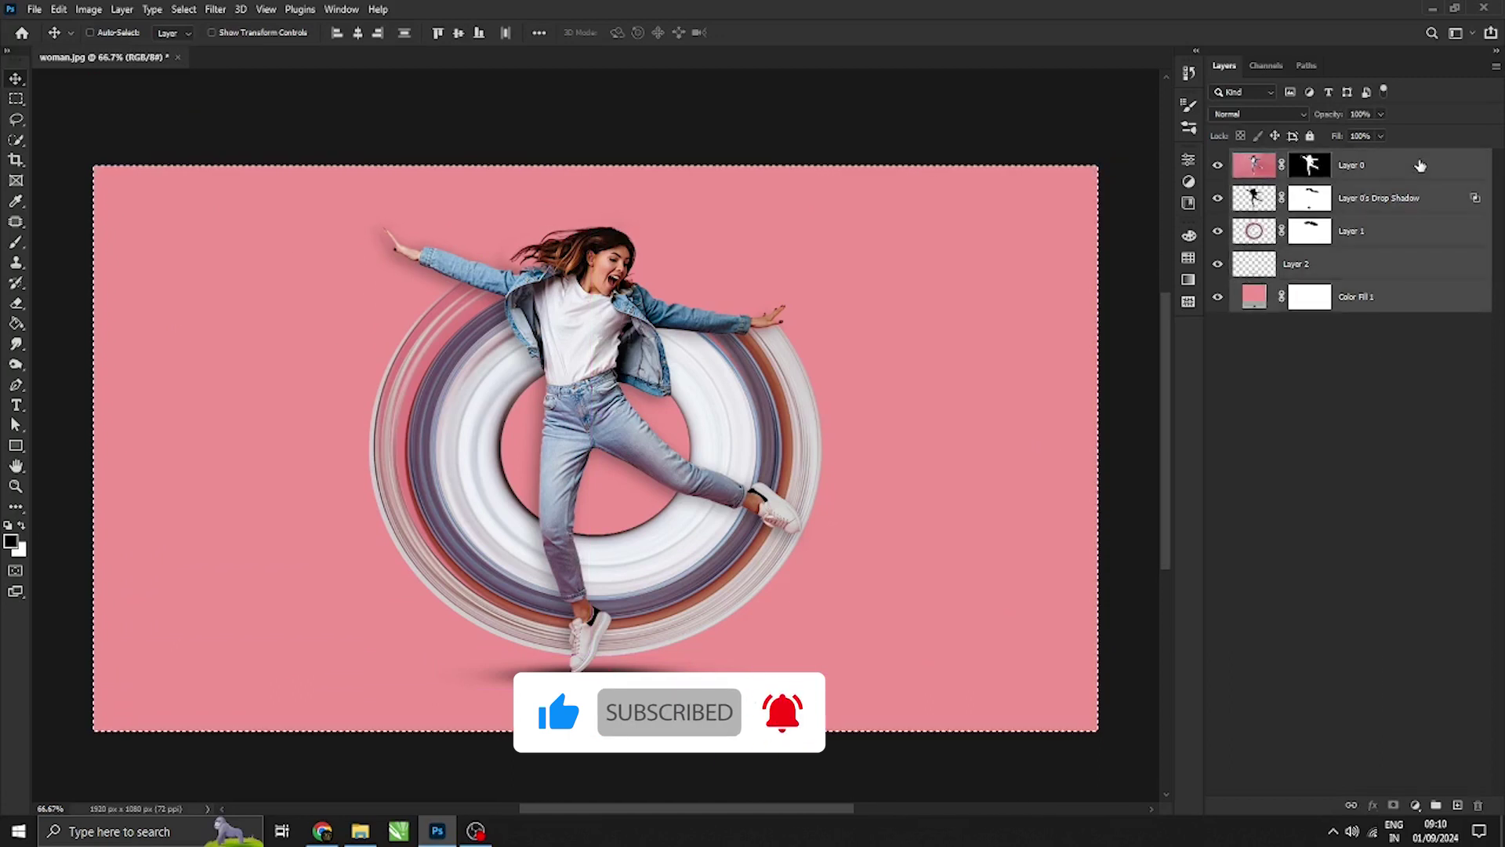
{"action": "key", "text": "ctrl+shift+c"}
{"action": "key", "text": "ctrl+v"}
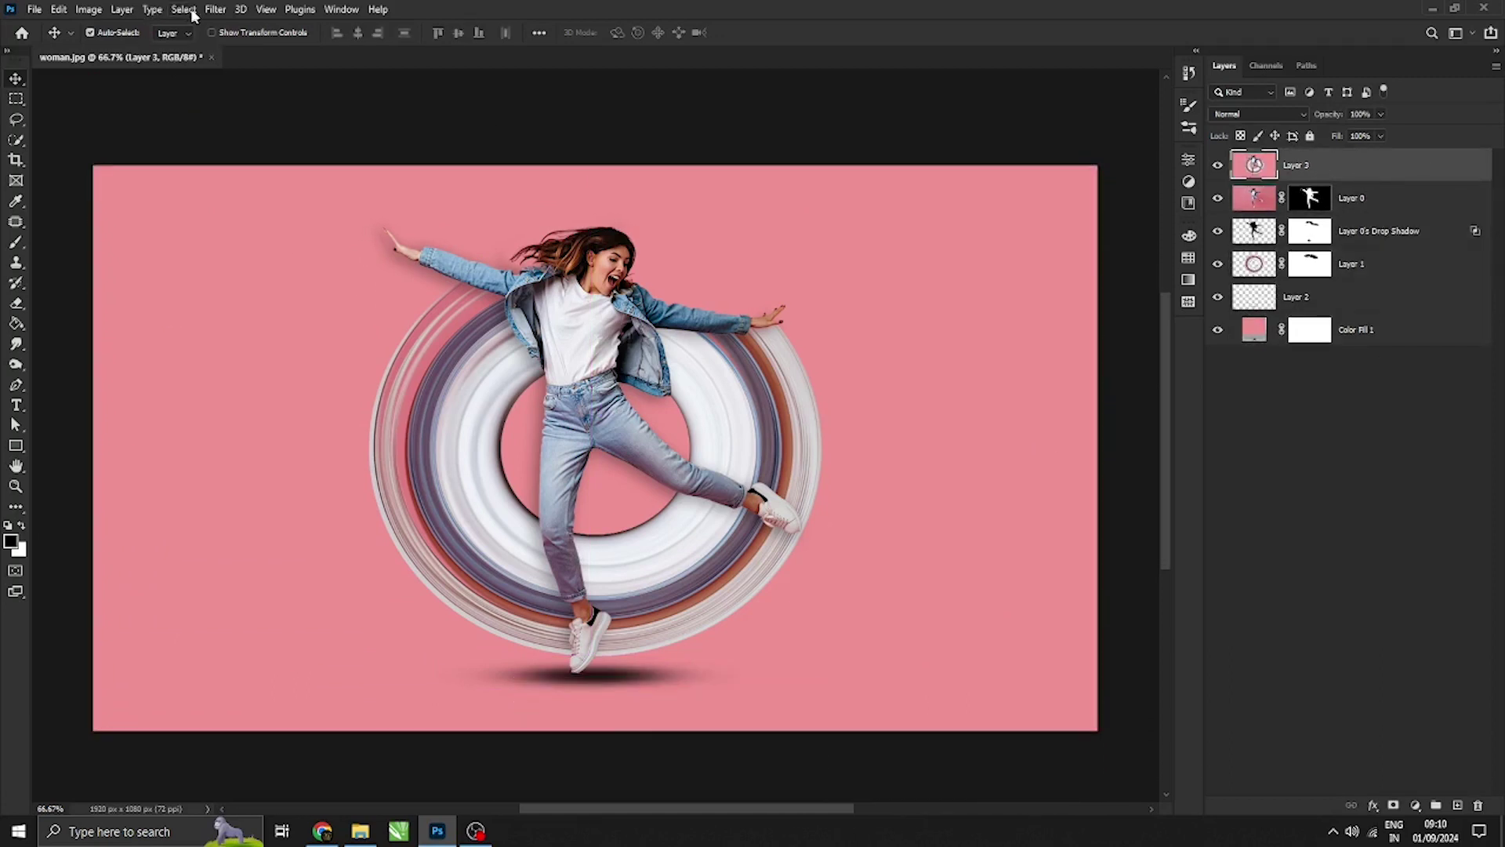
In Camera Raw, set Temperature +12, Tint +44, Exposure +0.20, Contrast -2, Highlights -24, Shadows -10, Whites +9, Texture +45, Clarity -12, Dehaze +23, Vibrance +21
{"action": "left_click", "coordinate": [215, 9]}
{"action": "left_click", "coordinate": [1012, 280]}
{"action": "key", "text": "ctrl+shift+a"}
{"action": "mouse_move", "coordinate": [1193, 359]}
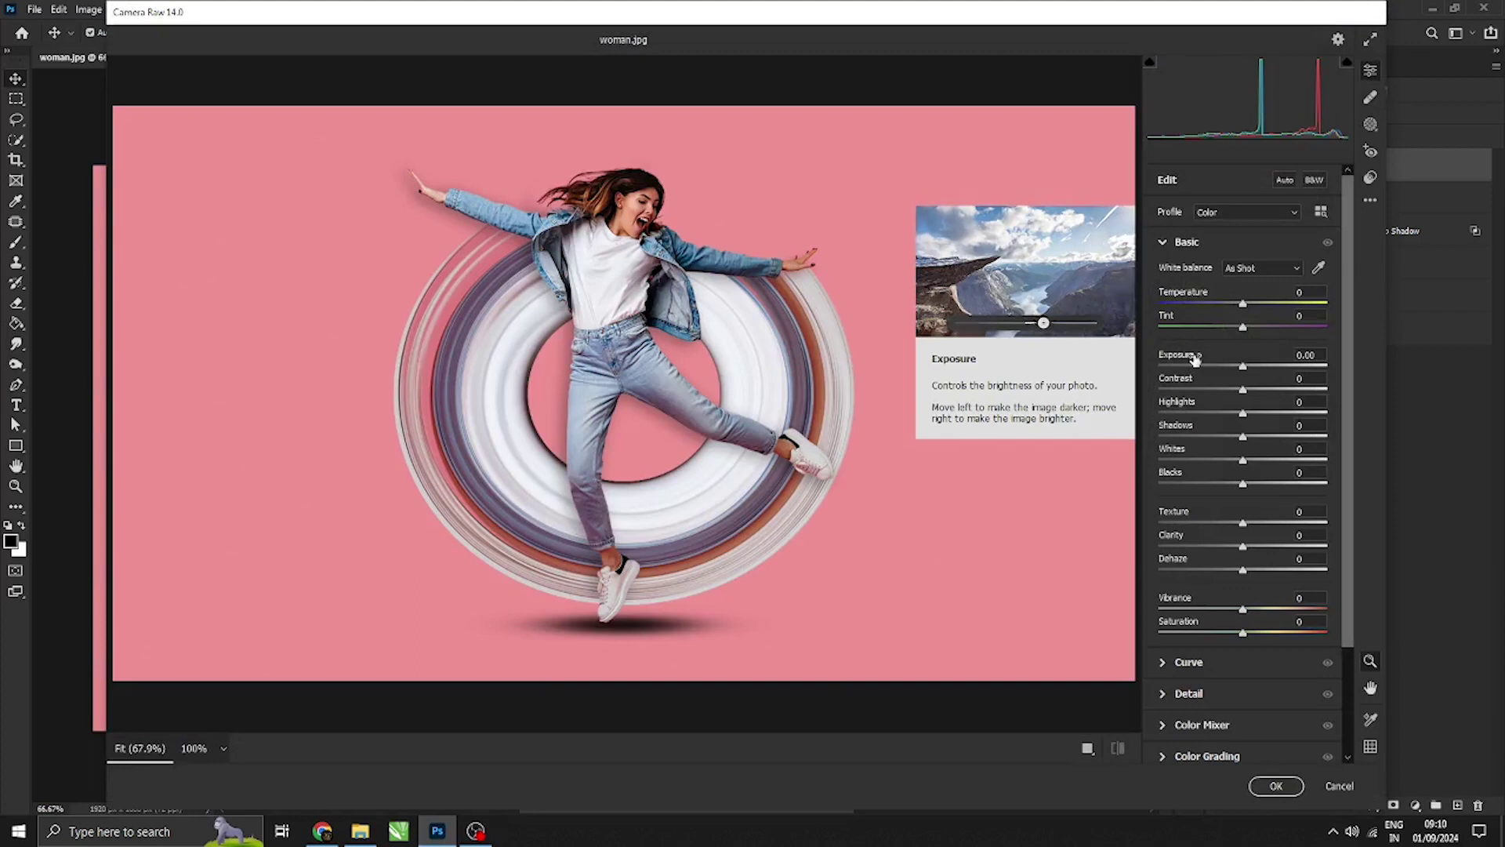
{"action": "left_click_drag", "start_coordinate": [1245, 306], "coordinate": [1245, 635]}
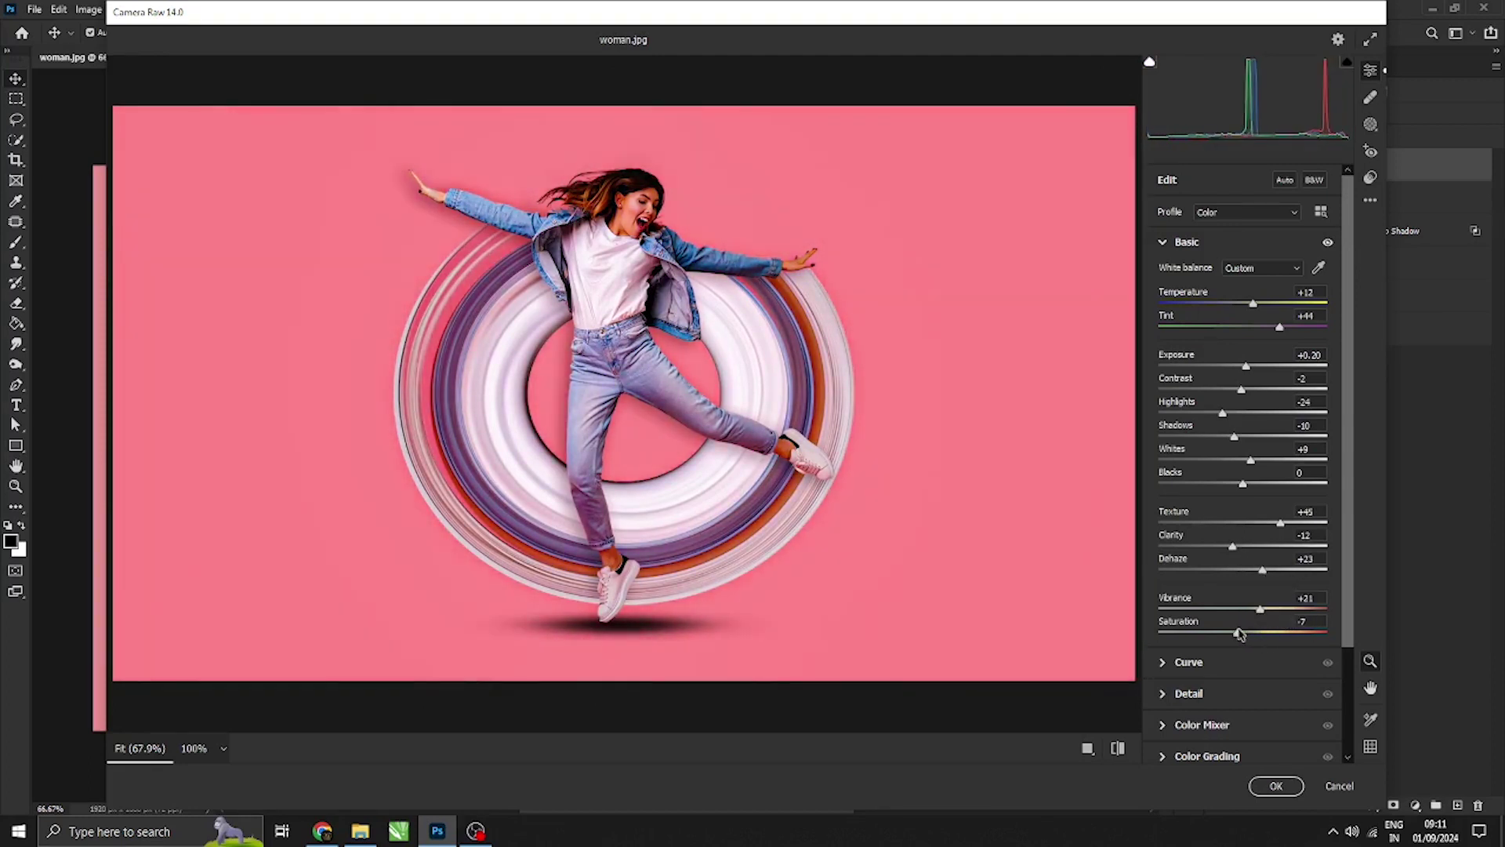
Set the Camera Raw grain to 11 and vignetting to 0, and apply the filter to the merged layer
{"action": "scroll", "coordinate": [1211, 681], "scroll_direction": "down", "scroll_amount": 5}
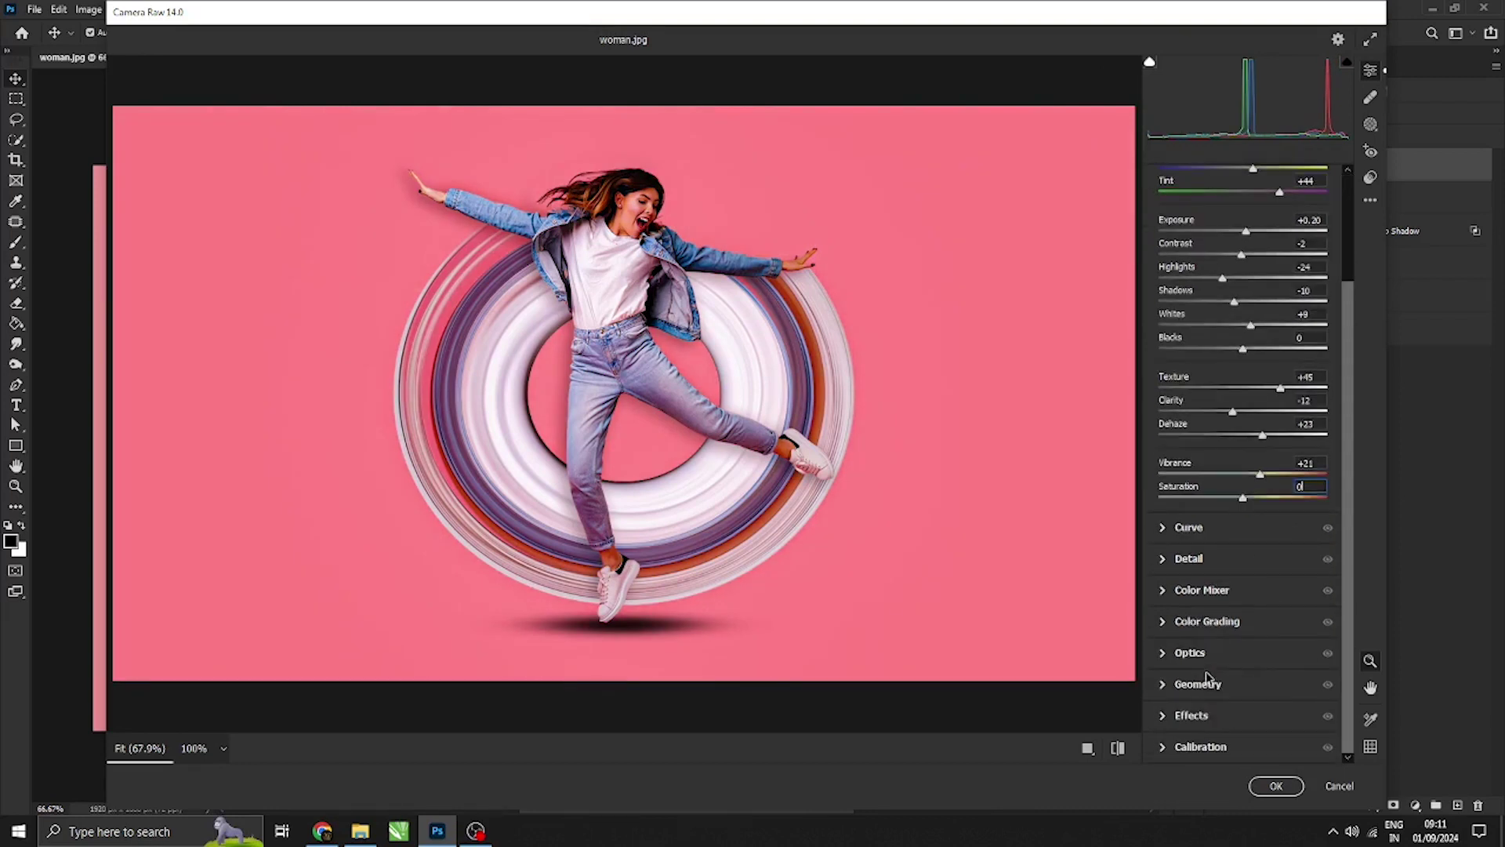
{"action": "left_click", "coordinate": [1168, 717]}
{"action": "left_click_drag", "start_coordinate": [1161, 500], "coordinate": [1142, 535]}
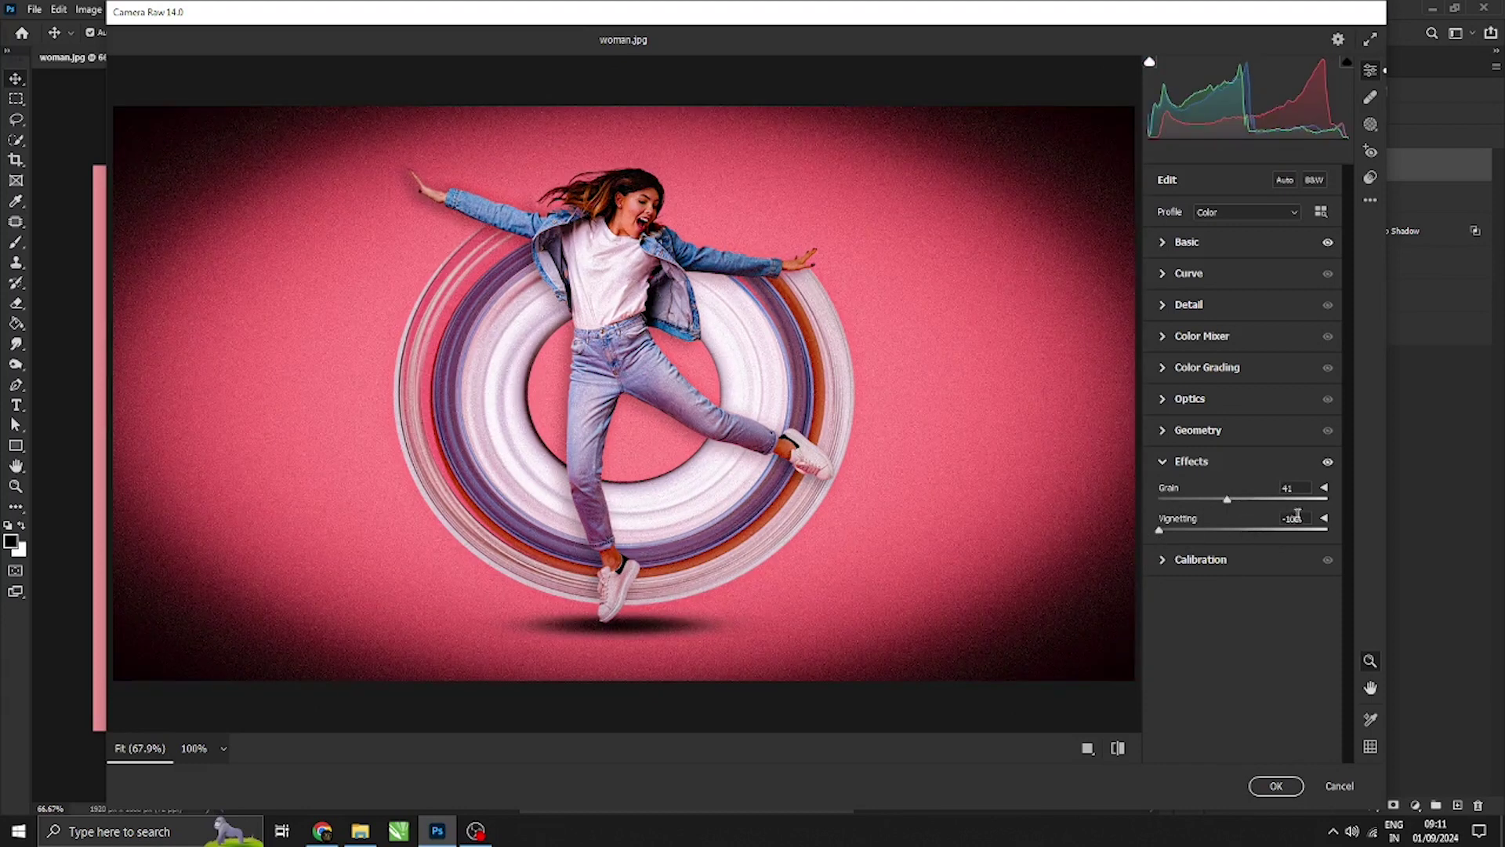
{"action": "double_click", "coordinate": [1257, 525]}
{"action": "left_click_drag", "start_coordinate": [1229, 506], "coordinate": [1189, 506]}
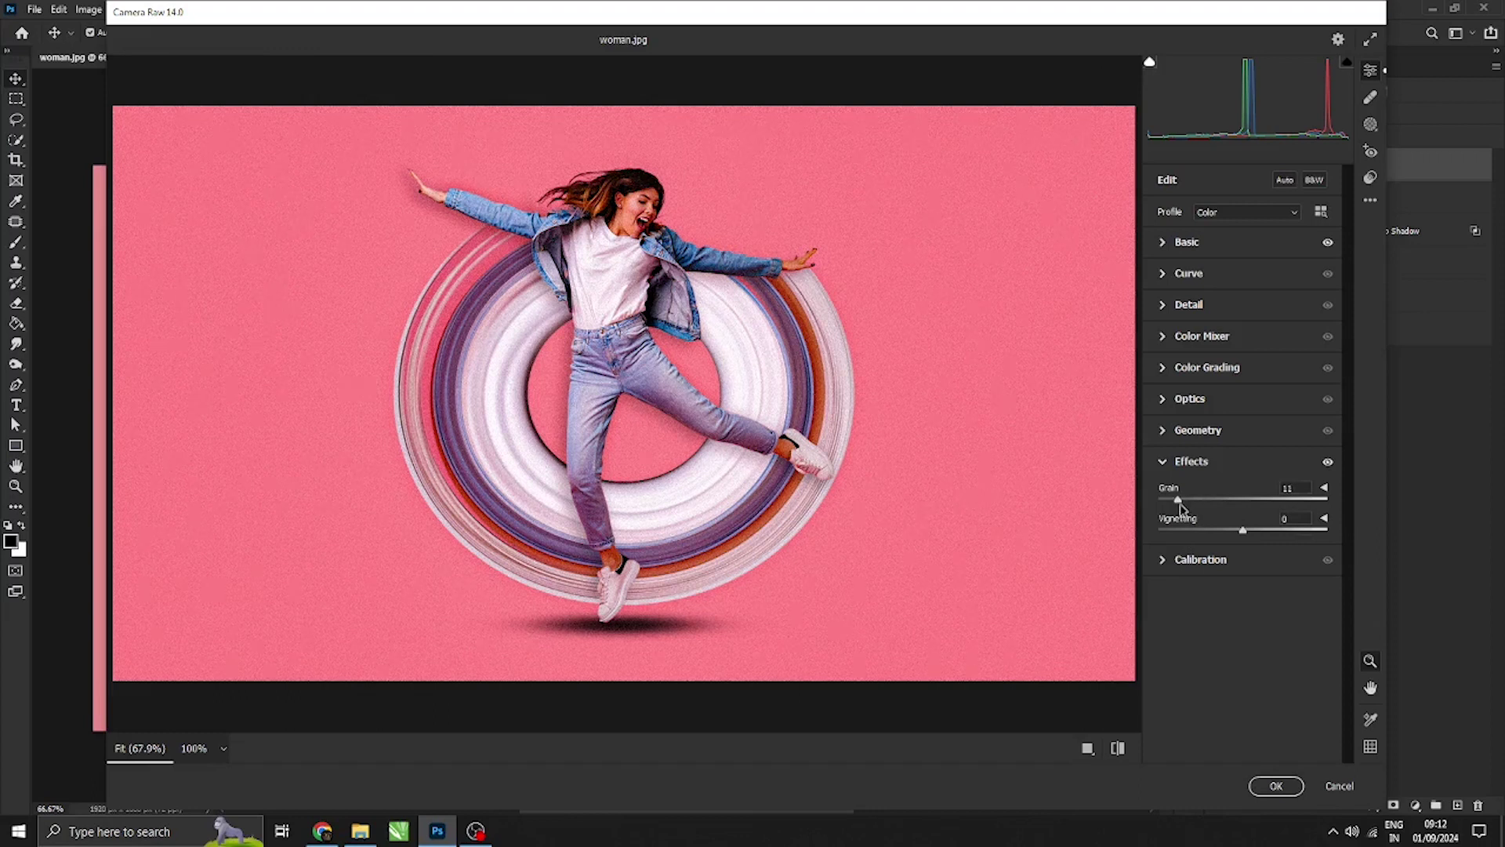
{"action": "left_click", "coordinate": [1276, 785]}
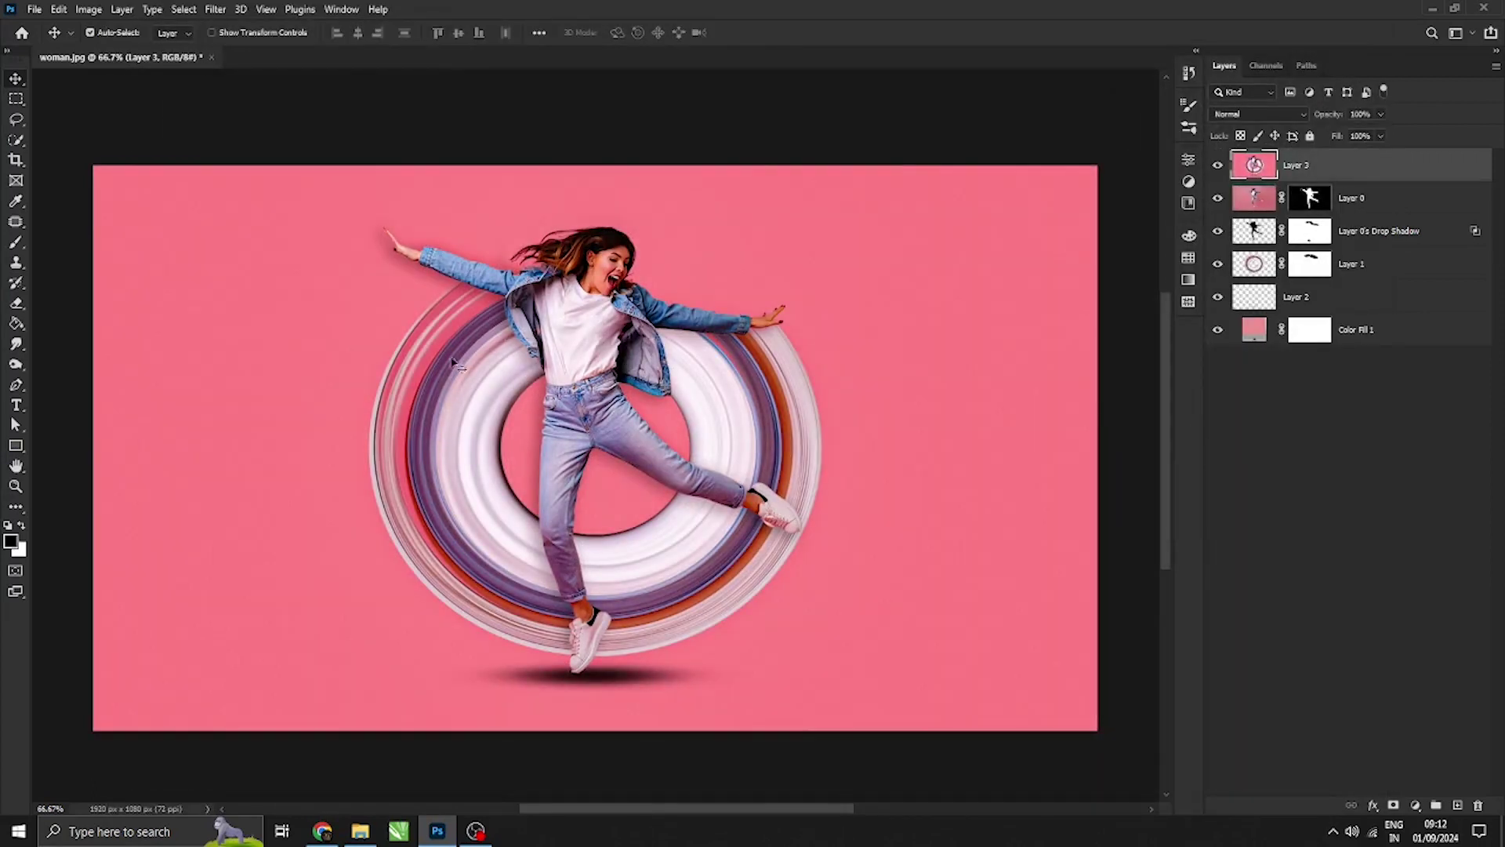